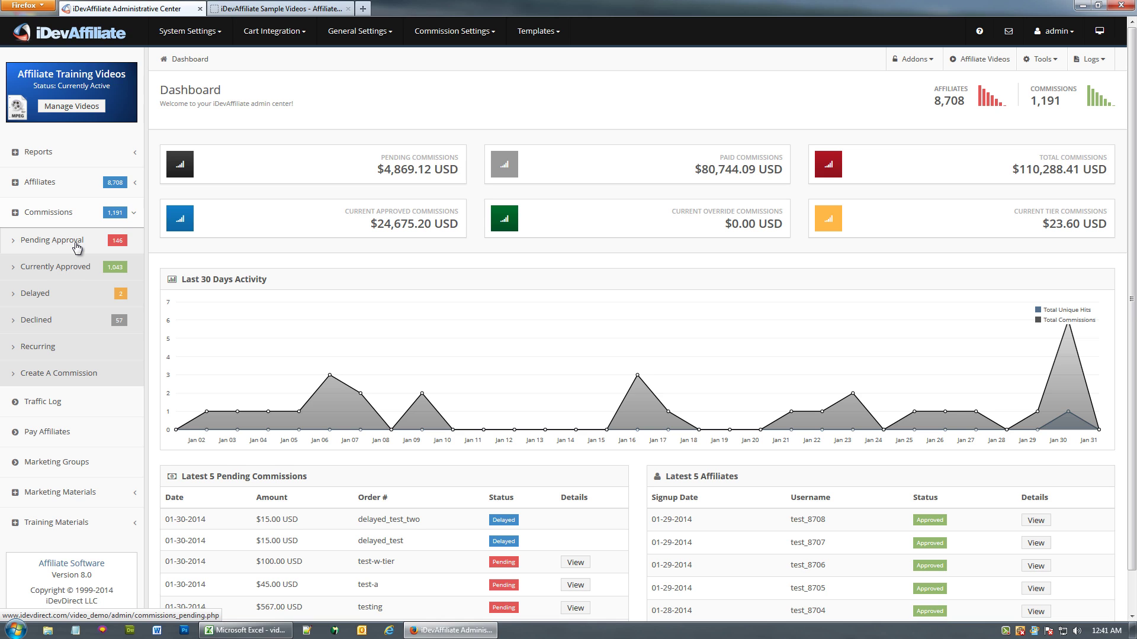
# Step: Open the list of commissions pending approval and examine its entries and the commission status legend
pyautogui.click(76, 244)
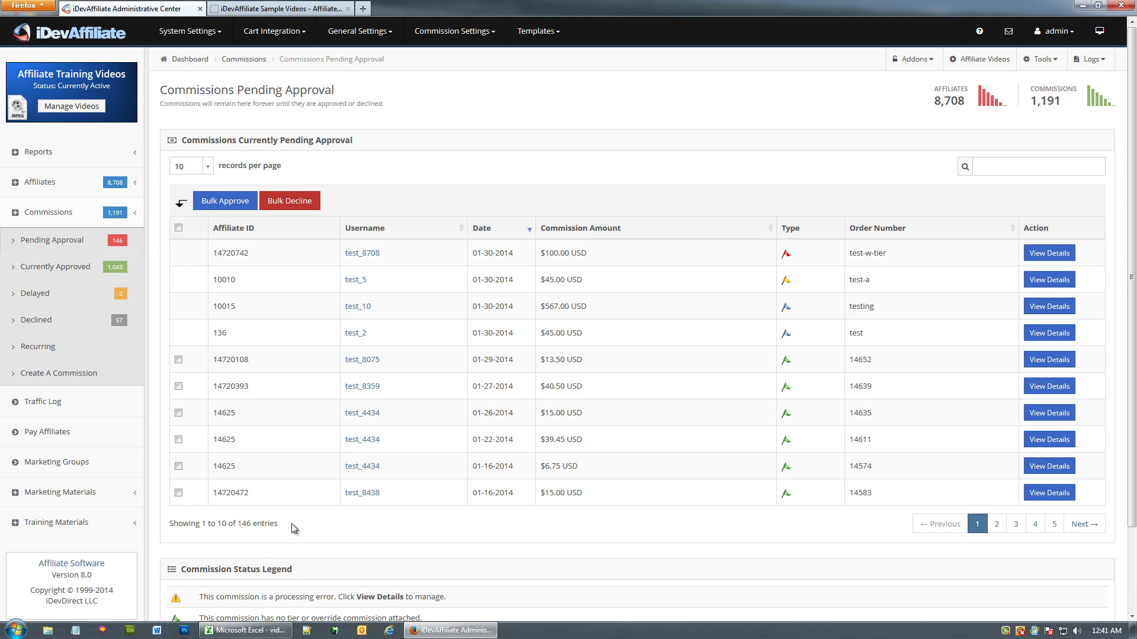
pyautogui.moveTo(281, 524); pyautogui.dragTo(233, 524)
pyautogui.click(356, 515)
pyautogui.moveTo(1132, 144); pyautogui.dragTo(1132, 226)
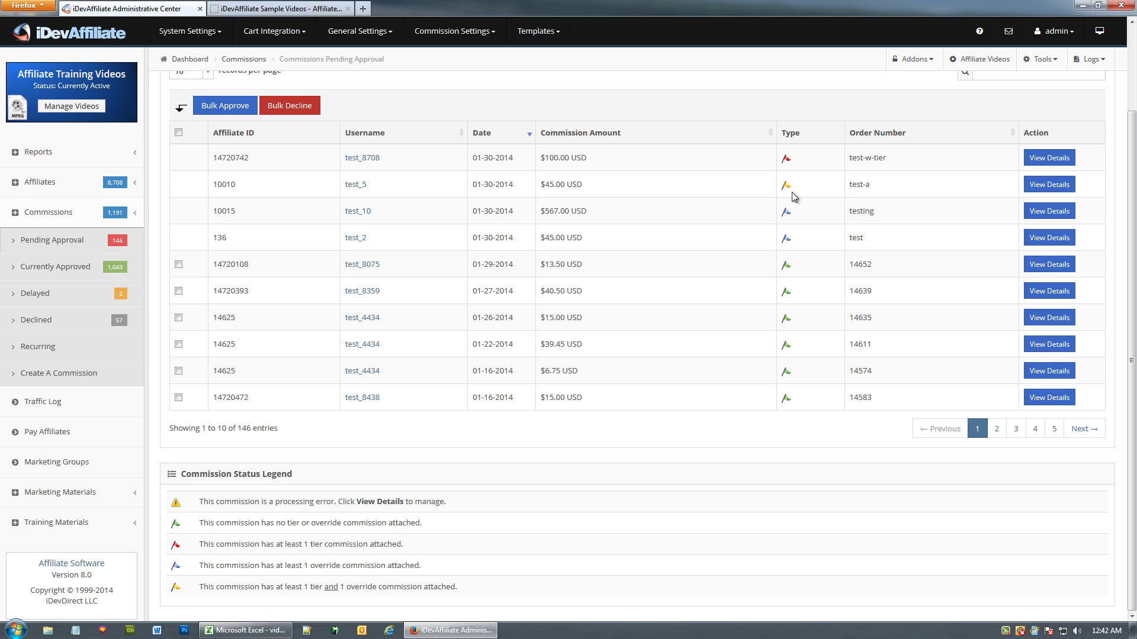
pyautogui.scroll(3, 608, 230)
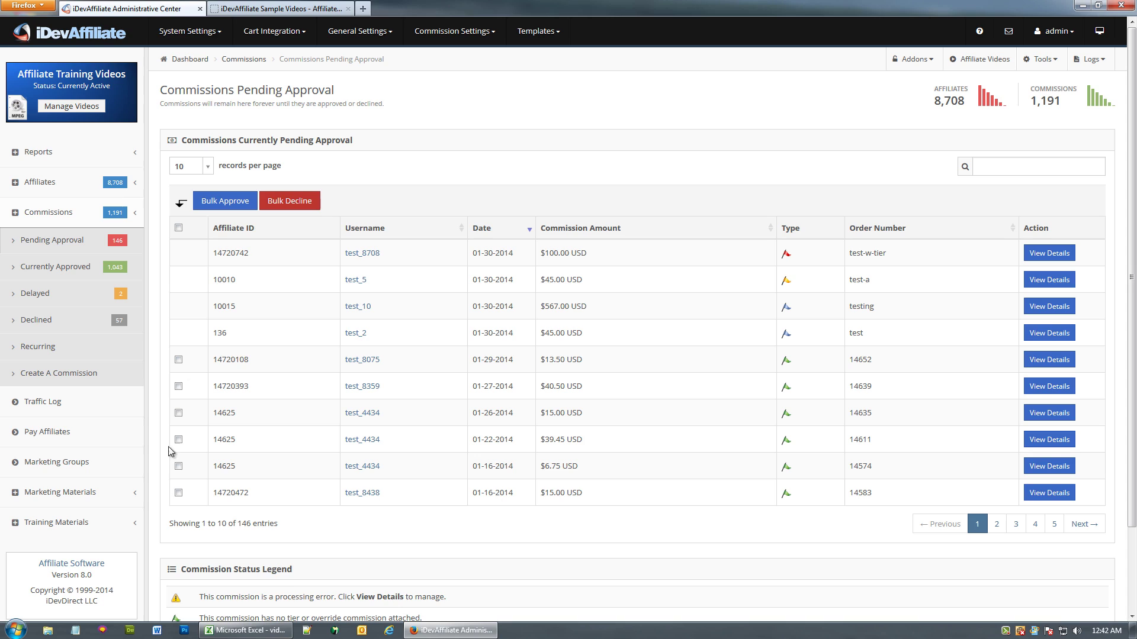
# Step: Bulk approve the last four commissions on the pending page: the three for test_4434 and the one for test_8438
pyautogui.click(178, 492)
pyautogui.click(179, 466)
pyautogui.click(178, 439)
pyautogui.click(178, 413)
pyautogui.click(225, 201)
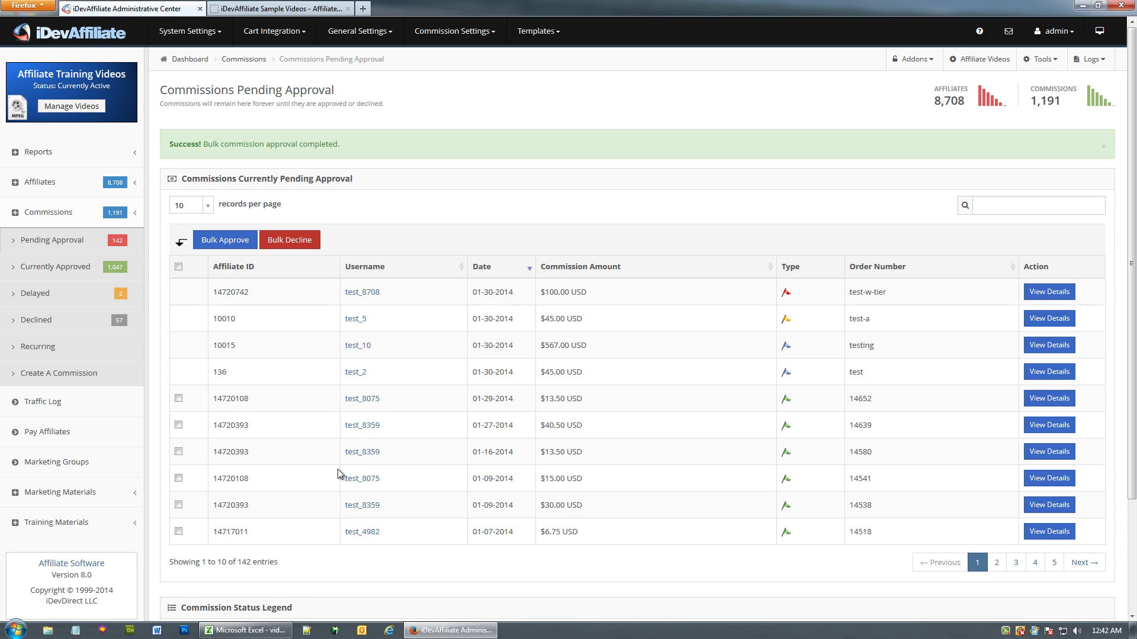
pyautogui.moveTo(265, 562); pyautogui.dragTo(227, 562)
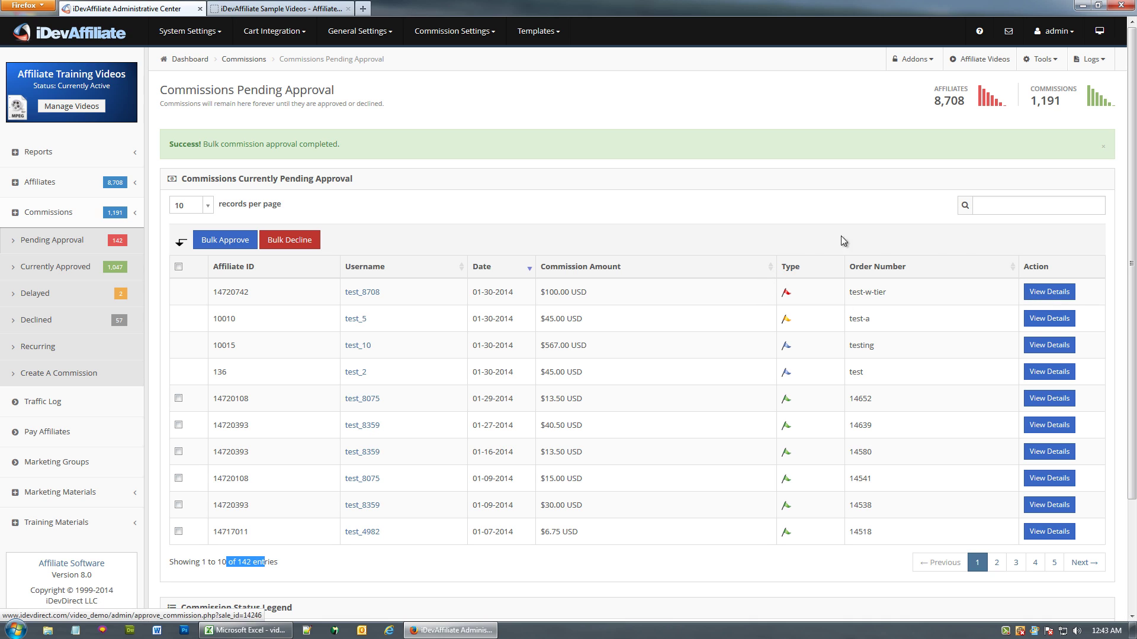
# Step: Open the $100.00 pending commission of test_8708 and review its order details, sale amount and selectable affiliates
pyautogui.click(1048, 292)
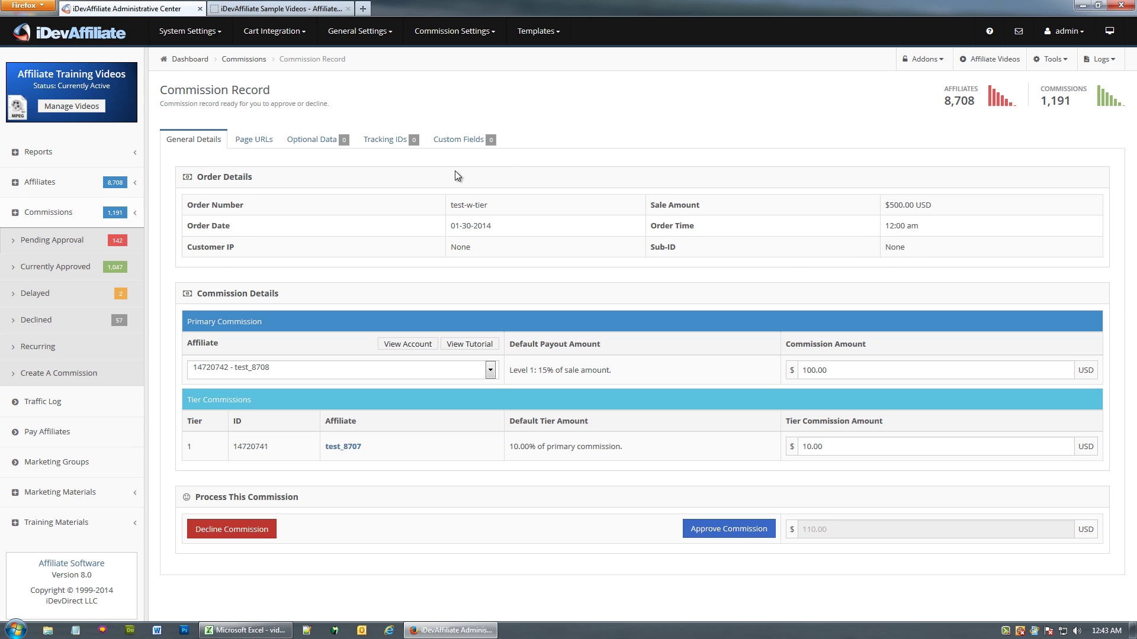
pyautogui.moveTo(501, 210); pyautogui.dragTo(450, 205)
pyautogui.moveTo(510, 255); pyautogui.dragTo(421, 256)
pyautogui.moveTo(941, 207); pyautogui.dragTo(882, 207)
pyautogui.click(491, 369)
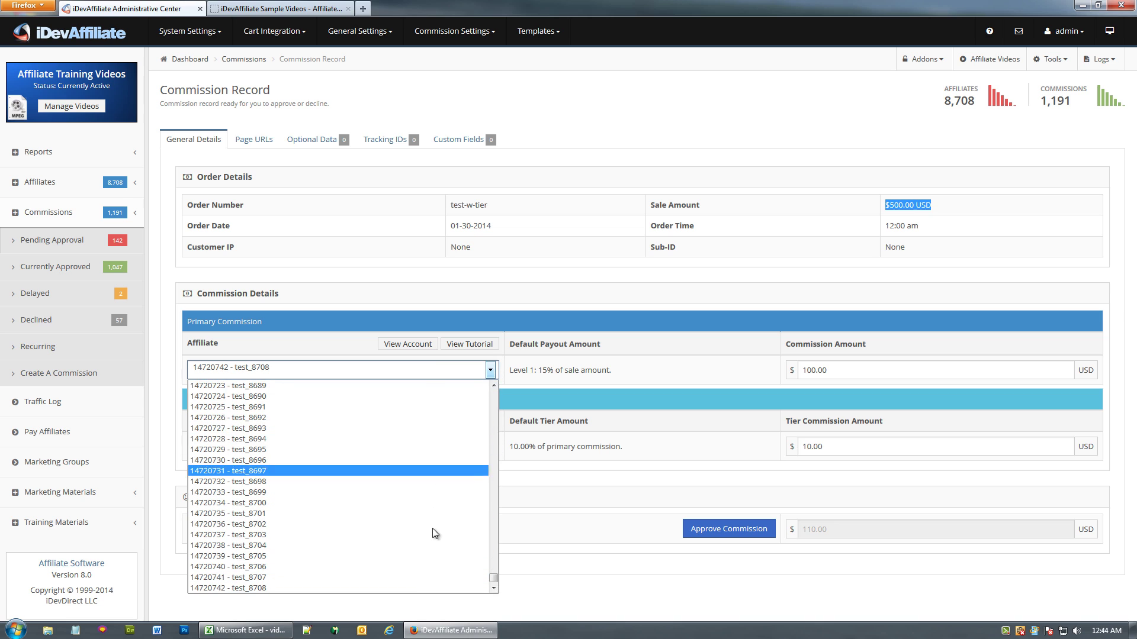
pyautogui.click(589, 261)
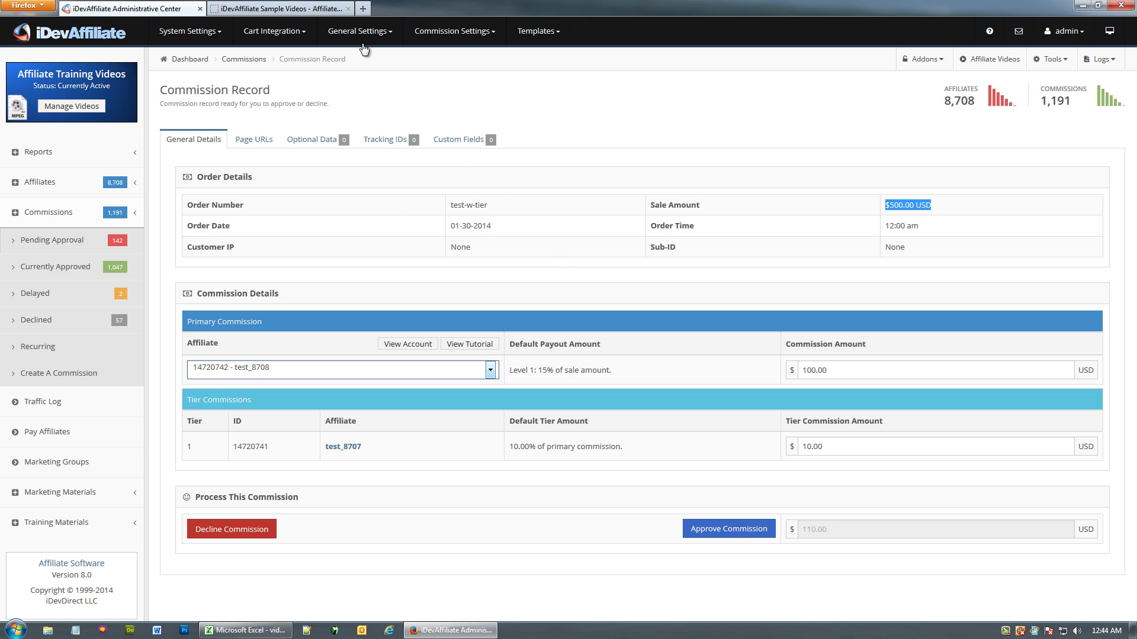
pyautogui.click(361, 34)
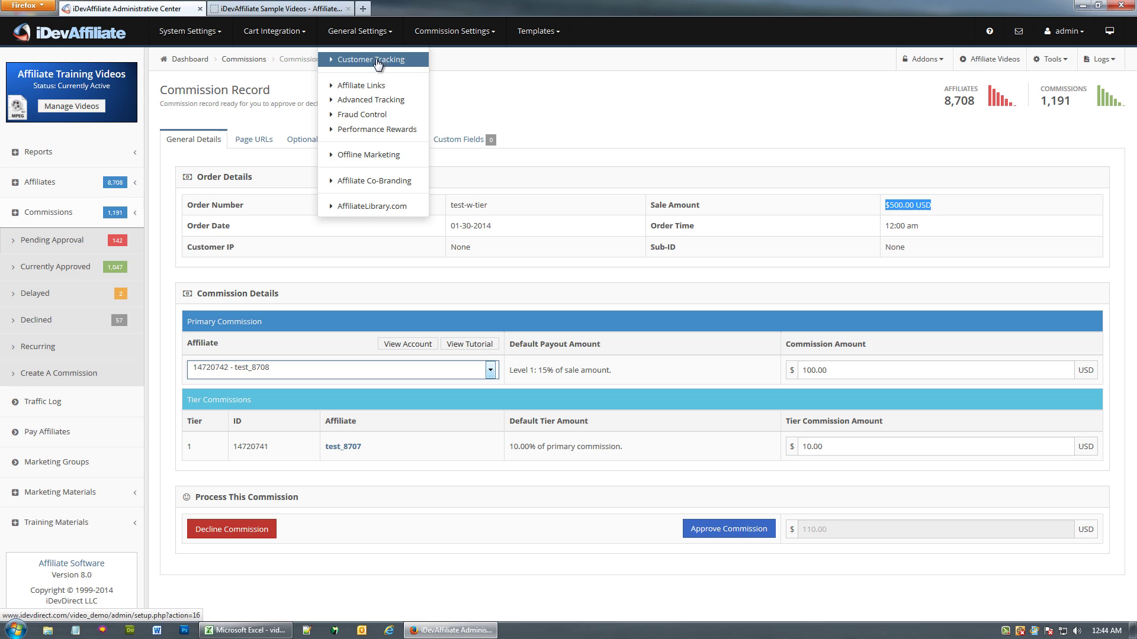
pyautogui.click(409, 61)
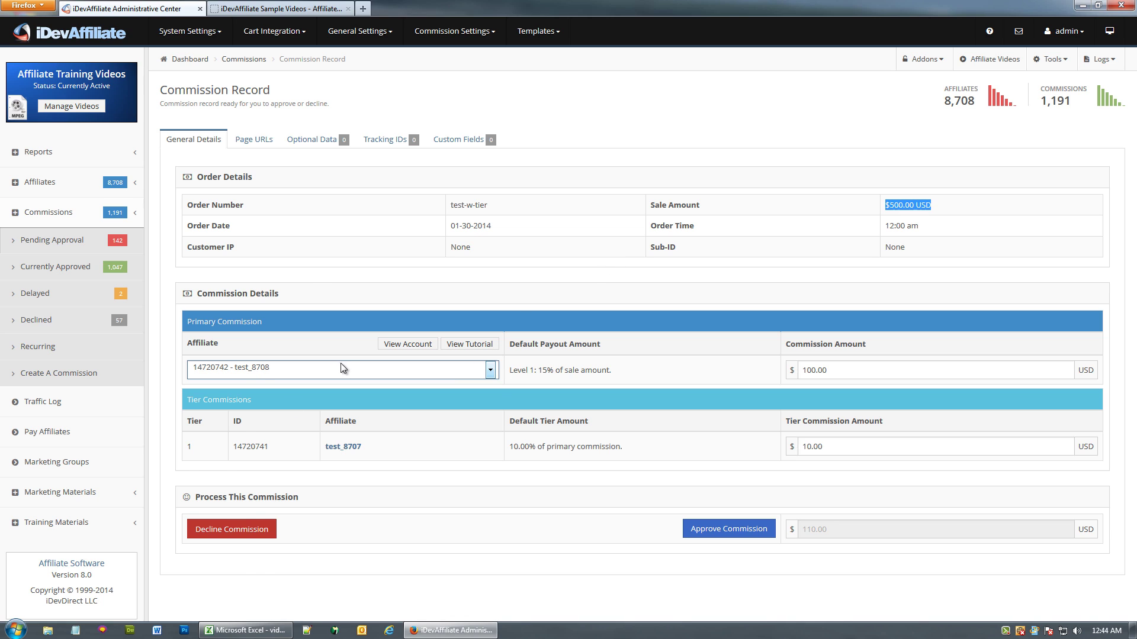
pyautogui.click(443, 371)
pyautogui.click(605, 289)
pyautogui.click(459, 37)
pyautogui.click(854, 357)
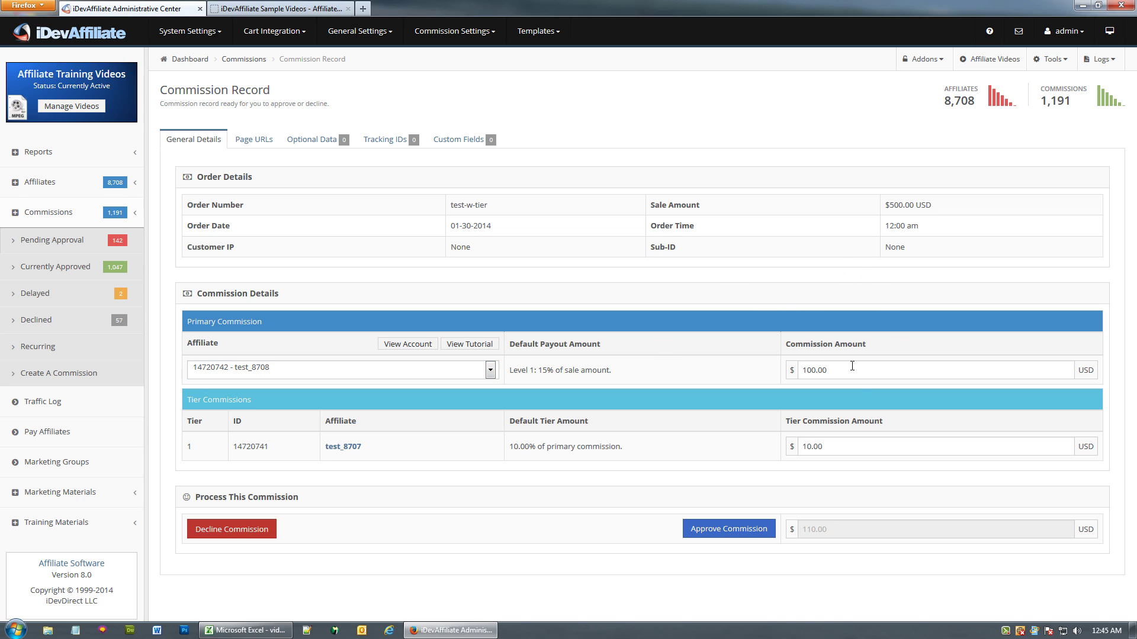
# Step: Set the primary commission amount to 150 and the tier commission amount to 100 on this record
pyautogui.moveTo(852, 372); pyautogui.dragTo(696, 378)
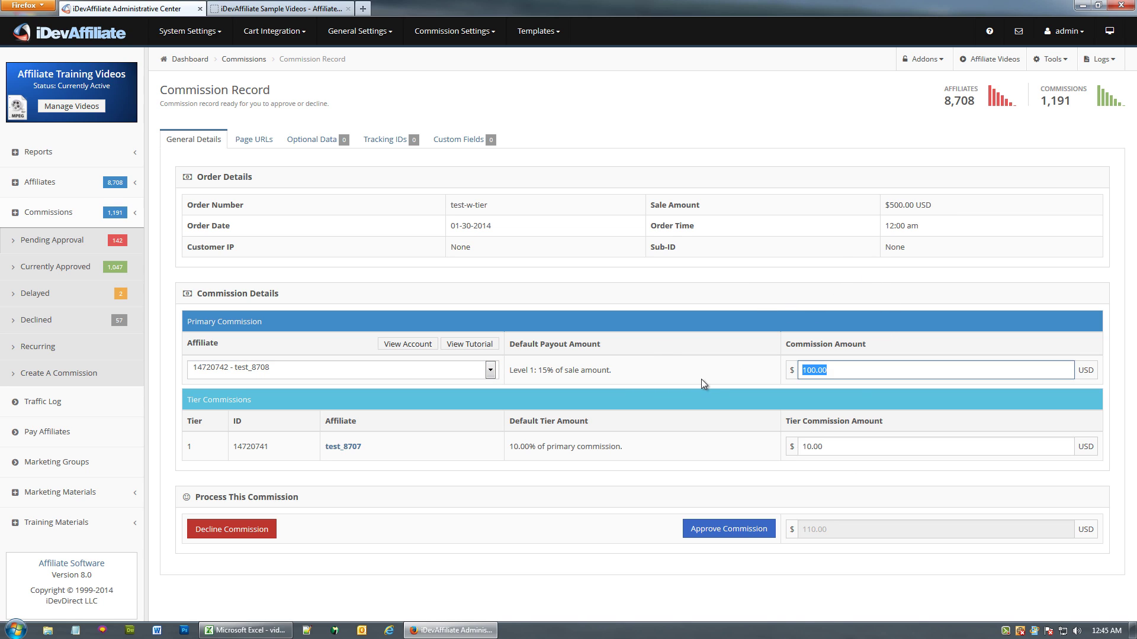
pyautogui.moveTo(835, 447); pyautogui.dragTo(676, 450)
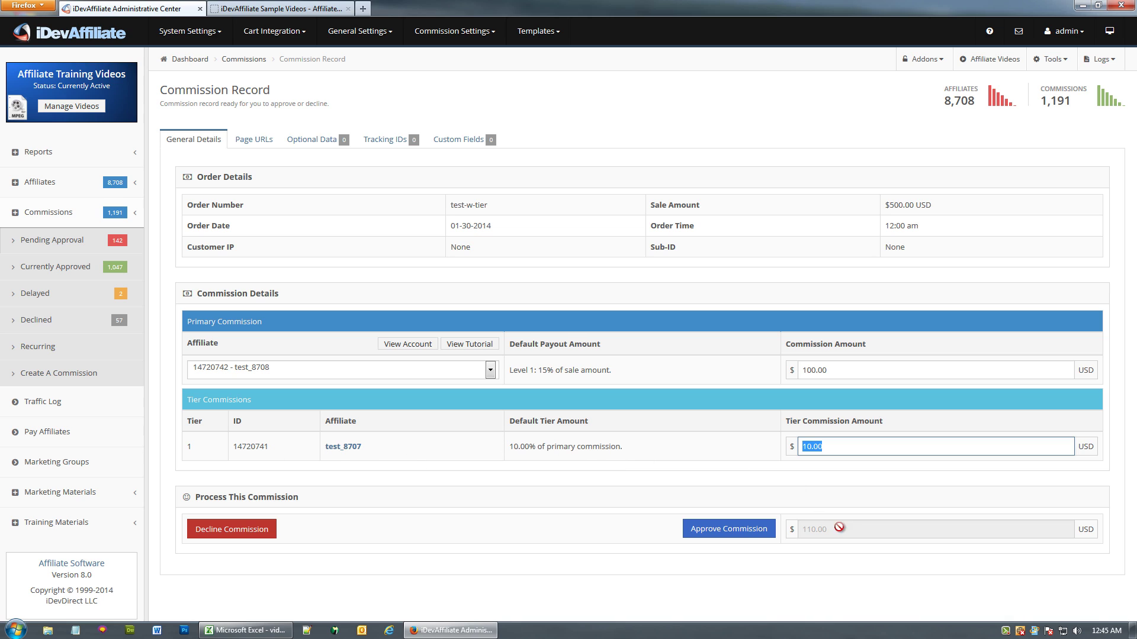
pyautogui.moveTo(847, 371); pyautogui.dragTo(736, 379)
pyautogui.write('150')
pyautogui.click(737, 380)
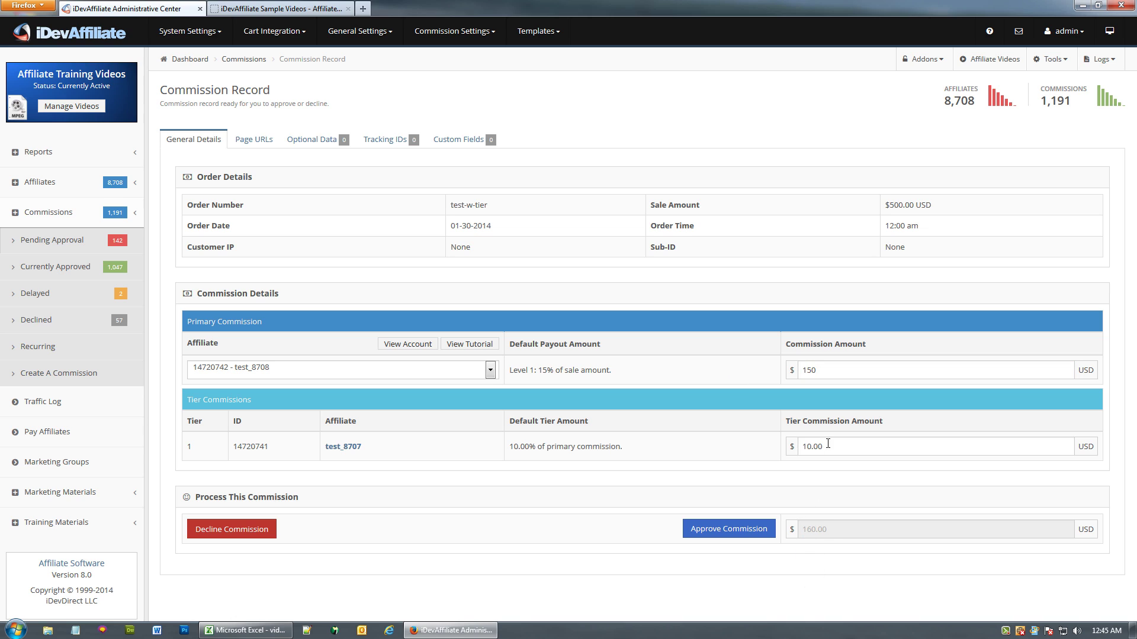
pyautogui.moveTo(829, 446); pyautogui.dragTo(749, 459)
pyautogui.write('100')
pyautogui.click(734, 450)
# Step: Return to the pending commissions and open the $567.00 record of test_10 to view its override commission
pyautogui.click(83, 240)
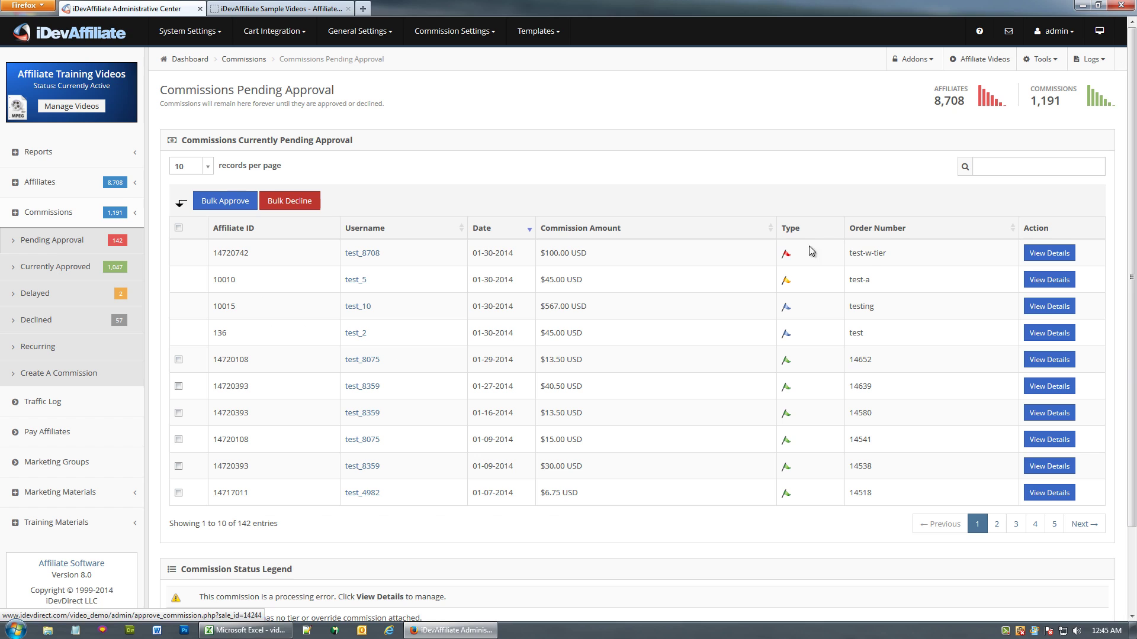
pyautogui.click(1045, 314)
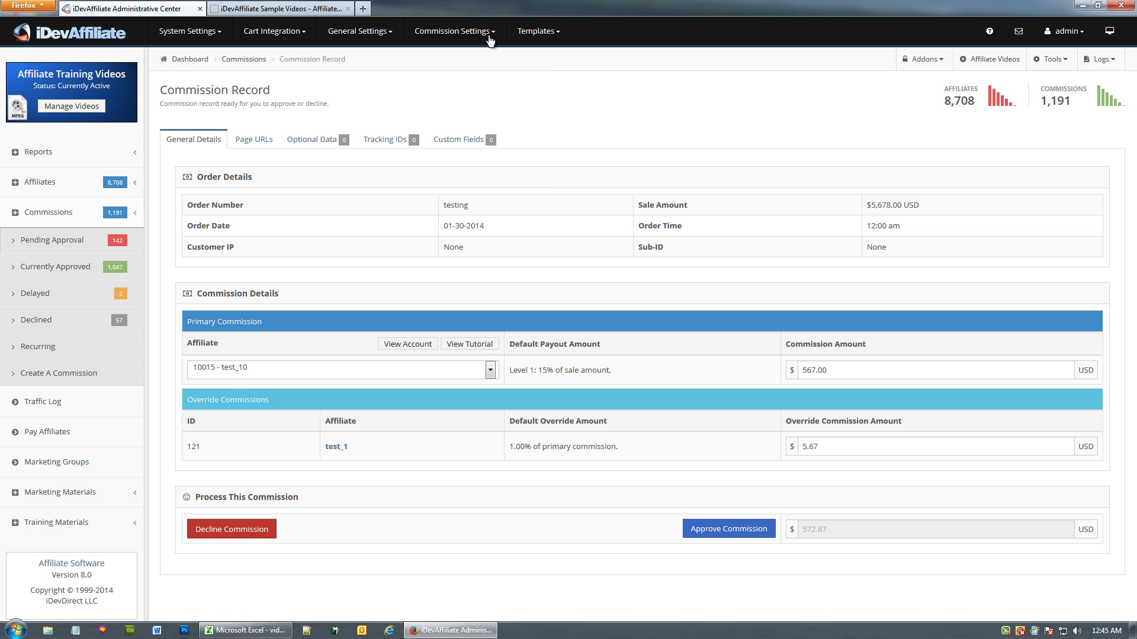
pyautogui.click(453, 32)
# Step: Open the pending commission of test_5 from the list and review its primary, override and tier commission amounts
pyautogui.click(69, 242)
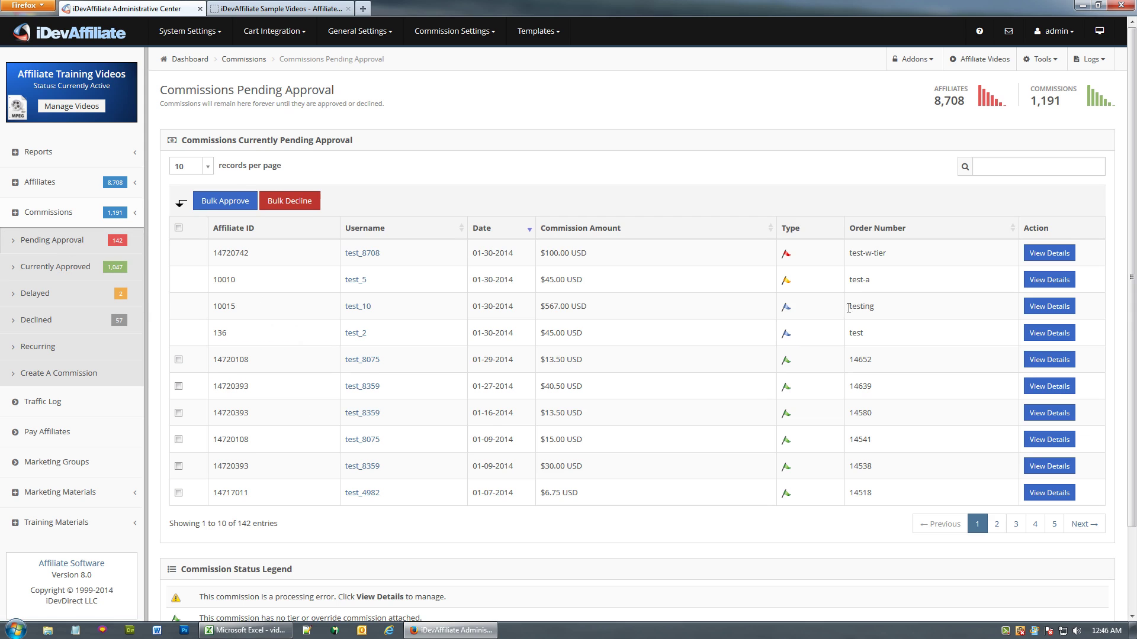
pyautogui.click(1029, 280)
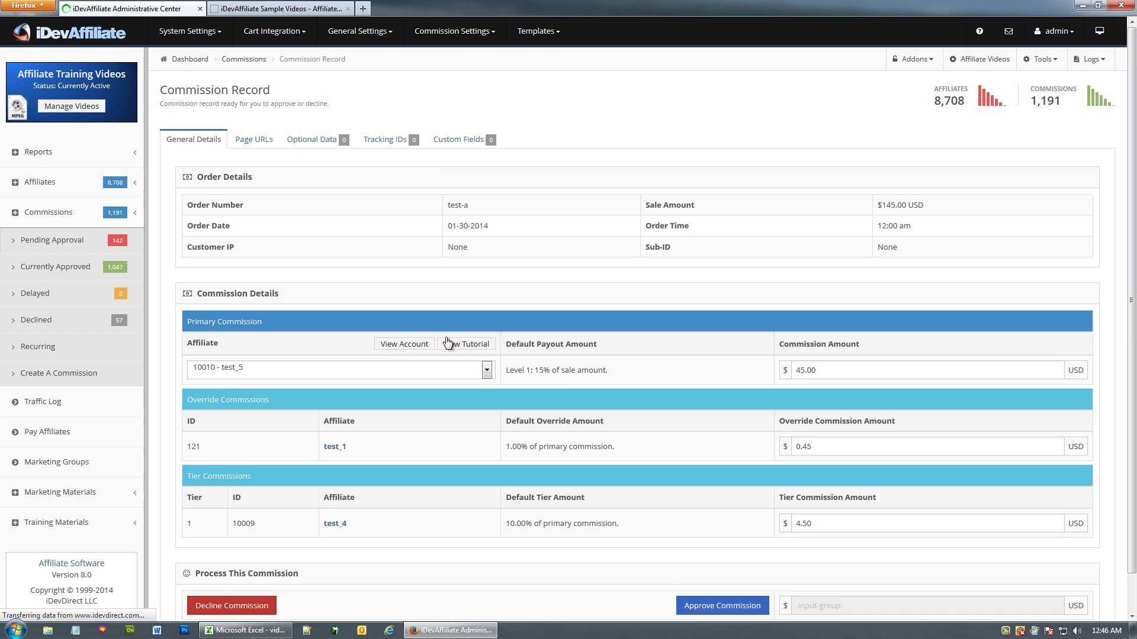
pyautogui.scroll(-1, 414, 341)
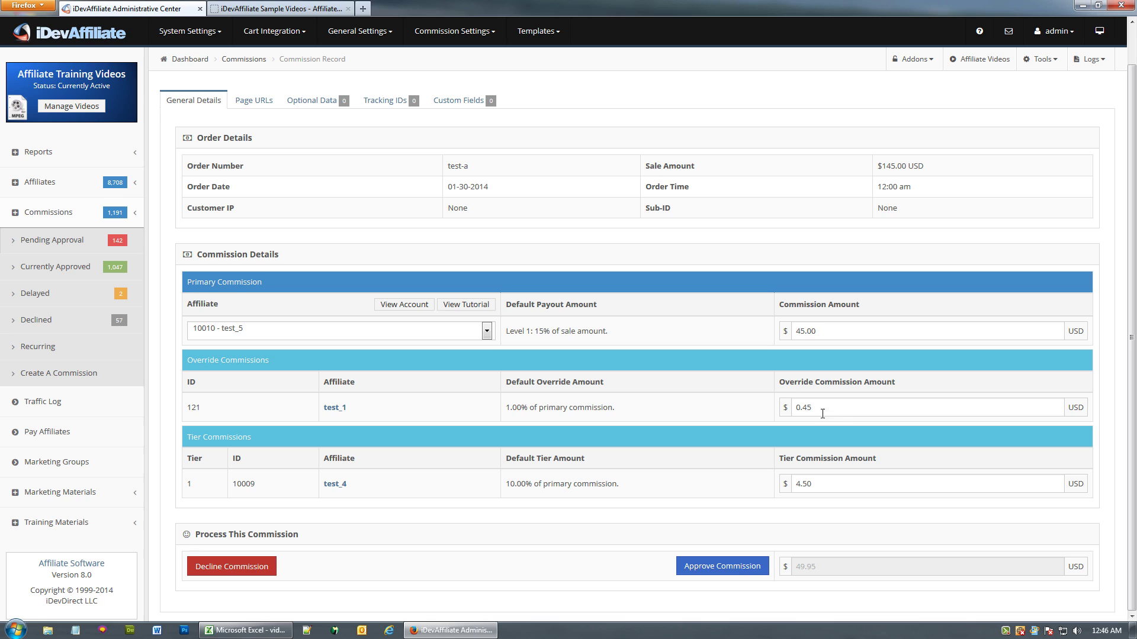
pyautogui.click(850, 331)
pyautogui.click(832, 407)
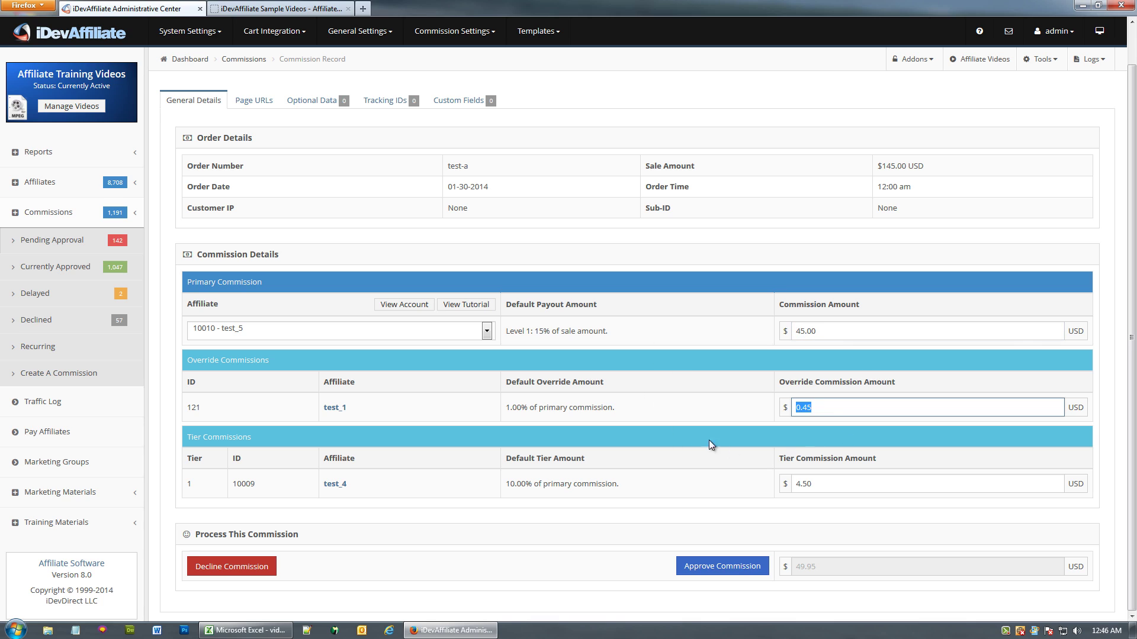
pyautogui.press('Tab')
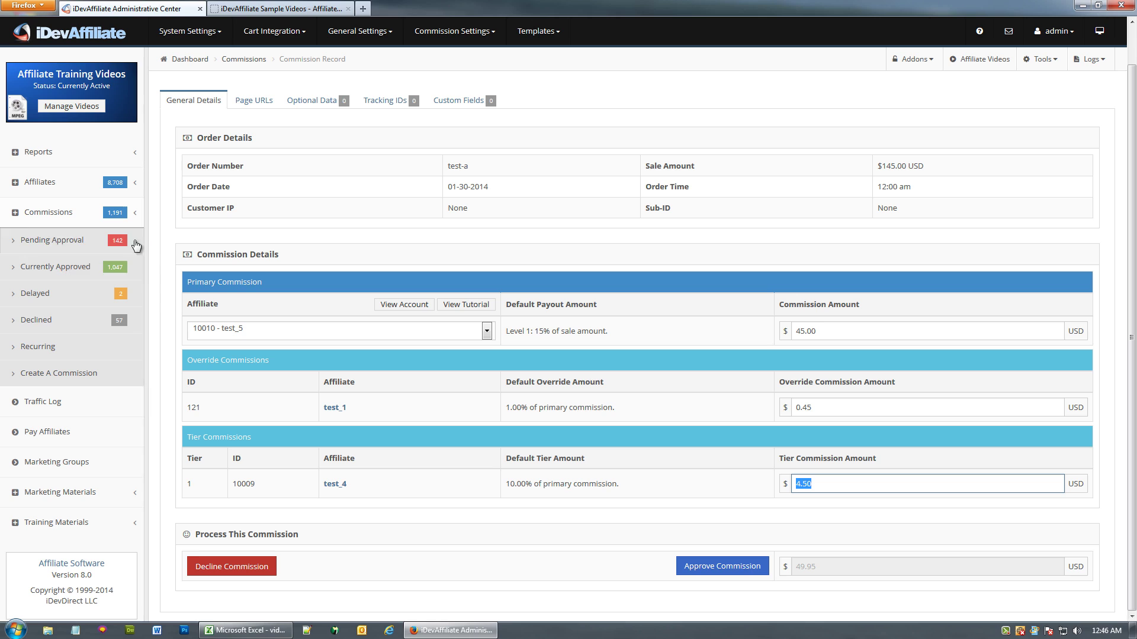
# Step: Open the currently approved commissions and search them for the order number of the test_349 entry
pyautogui.click(69, 247)
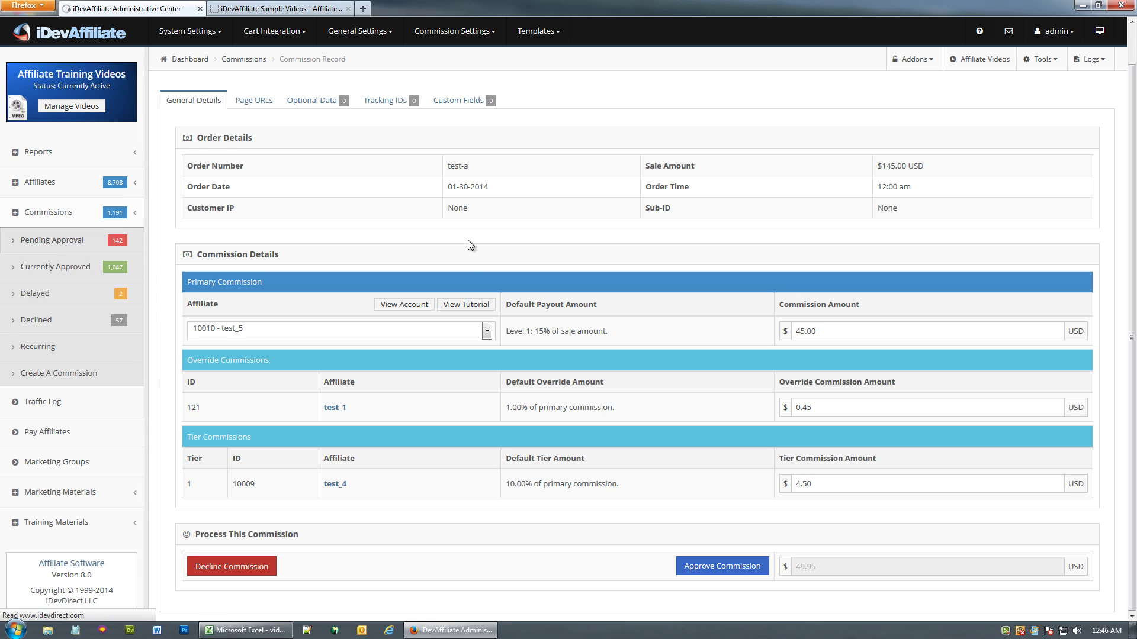
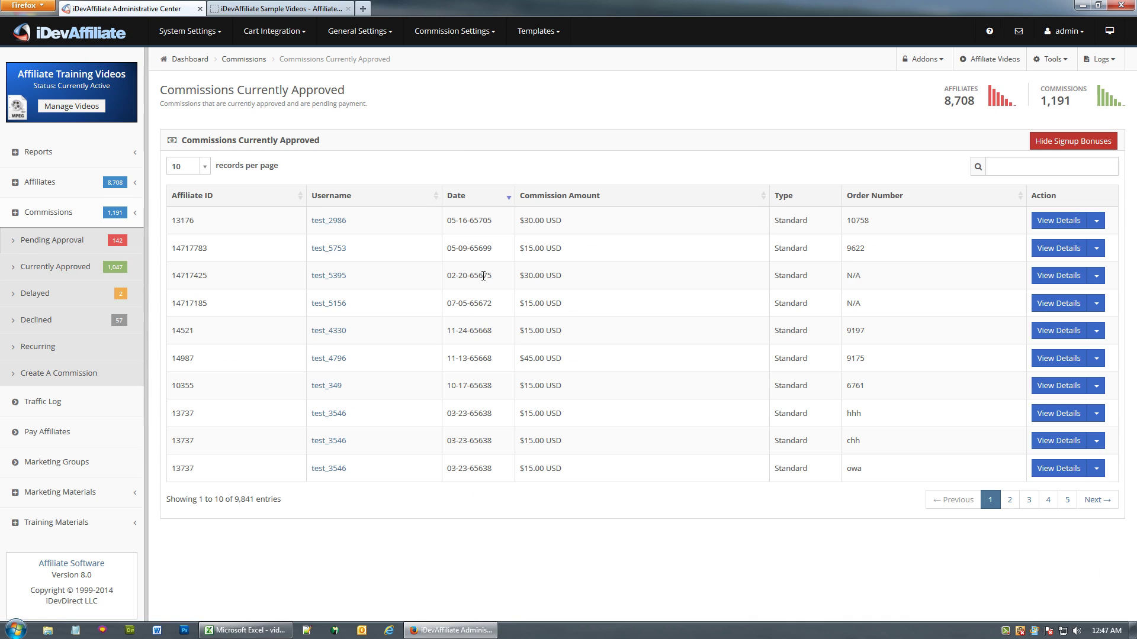
pyautogui.moveTo(272, 500); pyautogui.dragTo(223, 501)
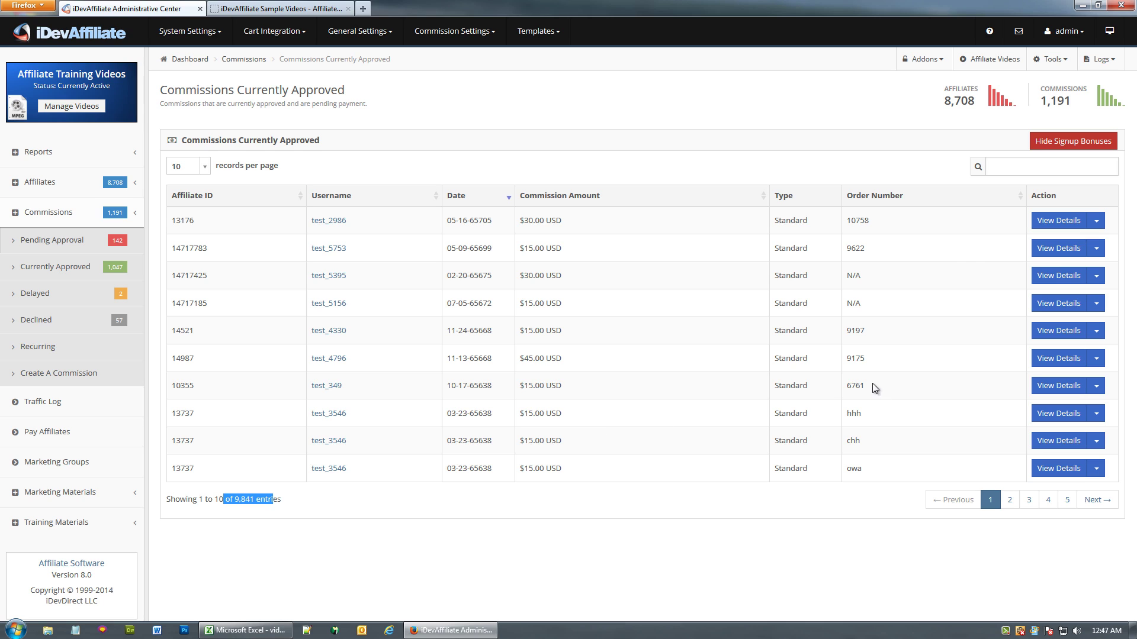
pyautogui.click(1046, 168)
pyautogui.write('6761')
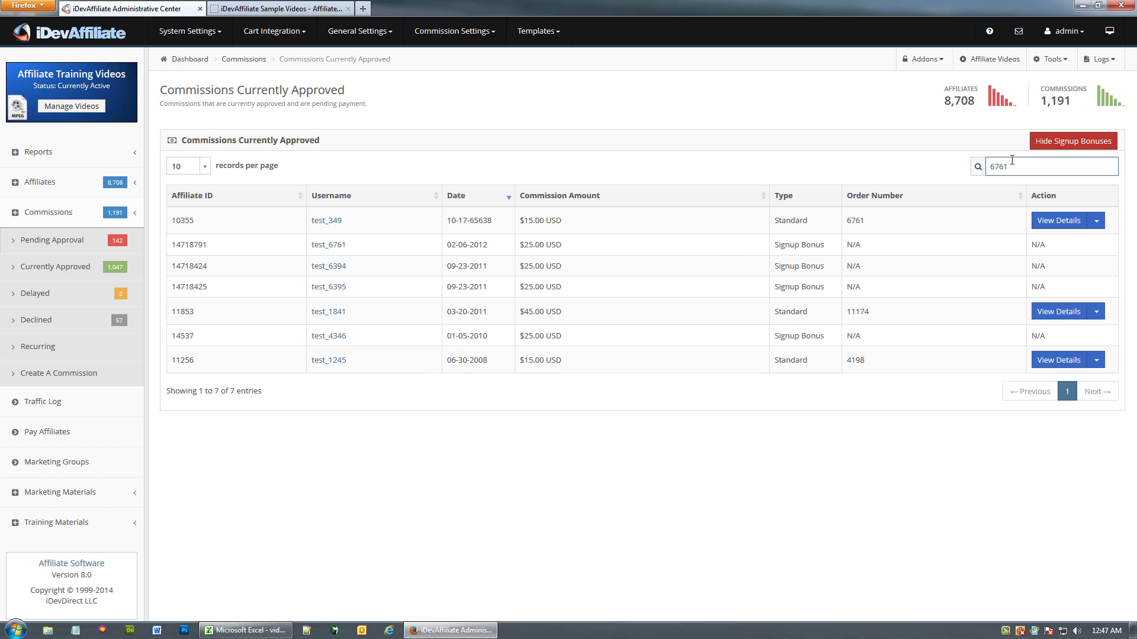
pyautogui.doubleClick(855, 221)
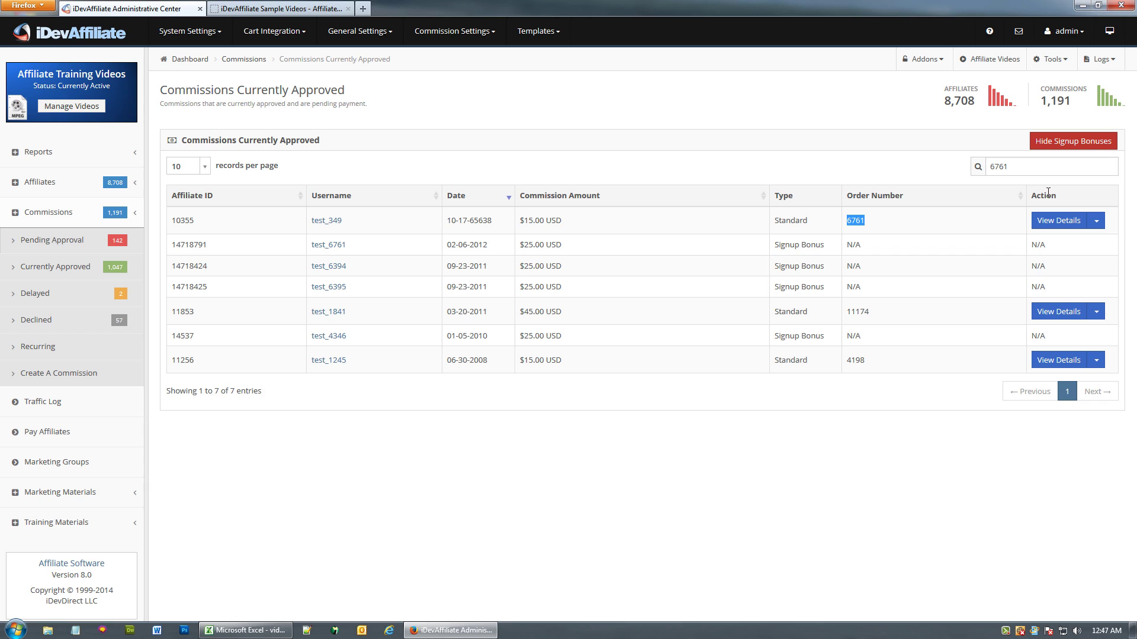
# Step: Replace the search term with the username test_5156 copied from the list and check the matching affiliate ID
pyautogui.moveTo(1030, 167); pyautogui.dragTo(880, 159)
pyautogui.press('BackSpace')
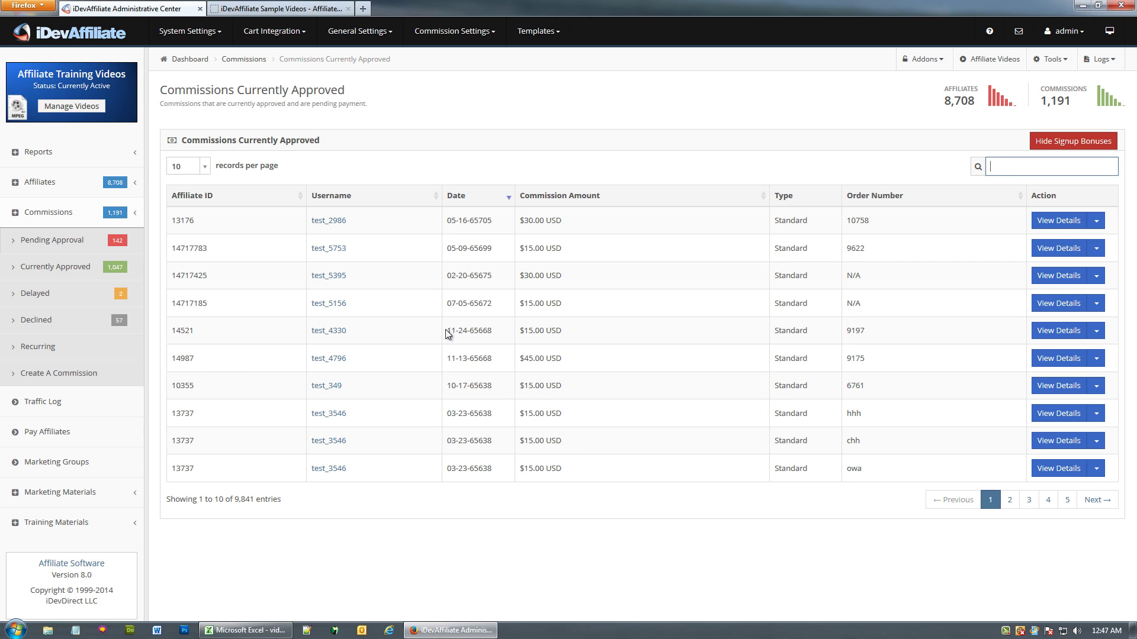
pyautogui.moveTo(348, 304); pyautogui.dragTo(311, 306)
pyautogui.hotkey('ctrl', 'c')
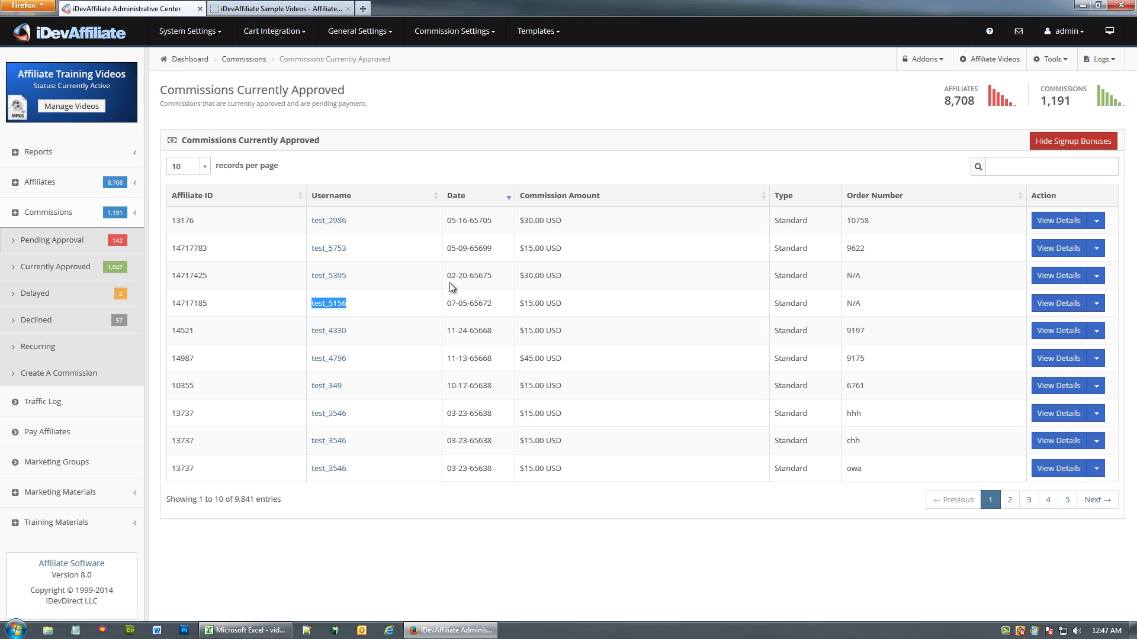
pyautogui.click(1007, 167)
pyautogui.hotkey('ctrl', 'v')
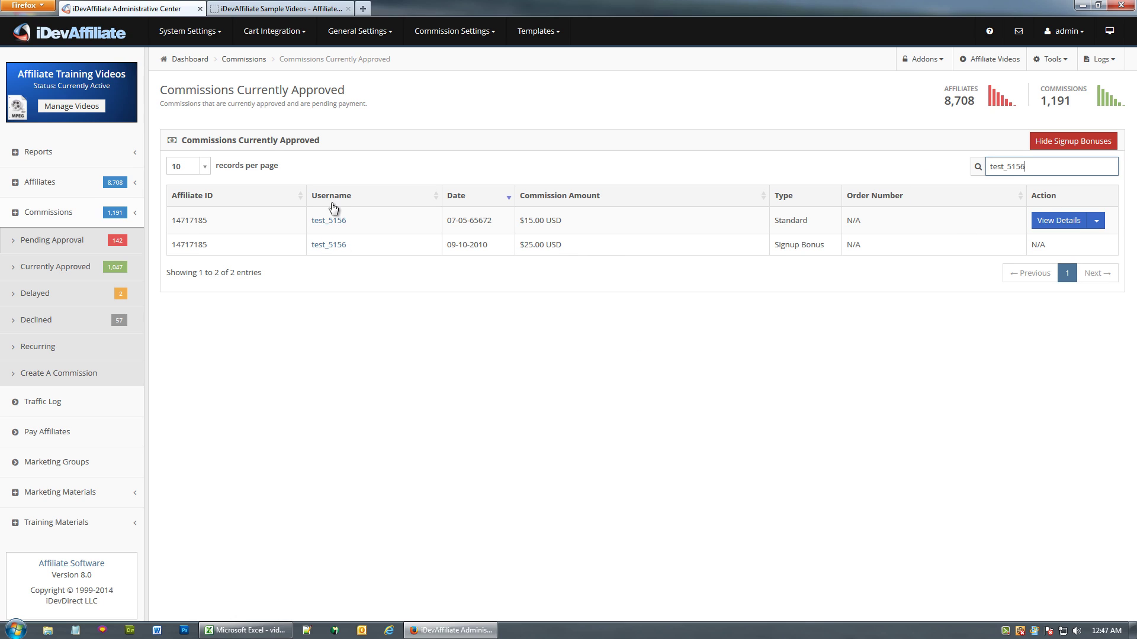
pyautogui.doubleClick(212, 221)
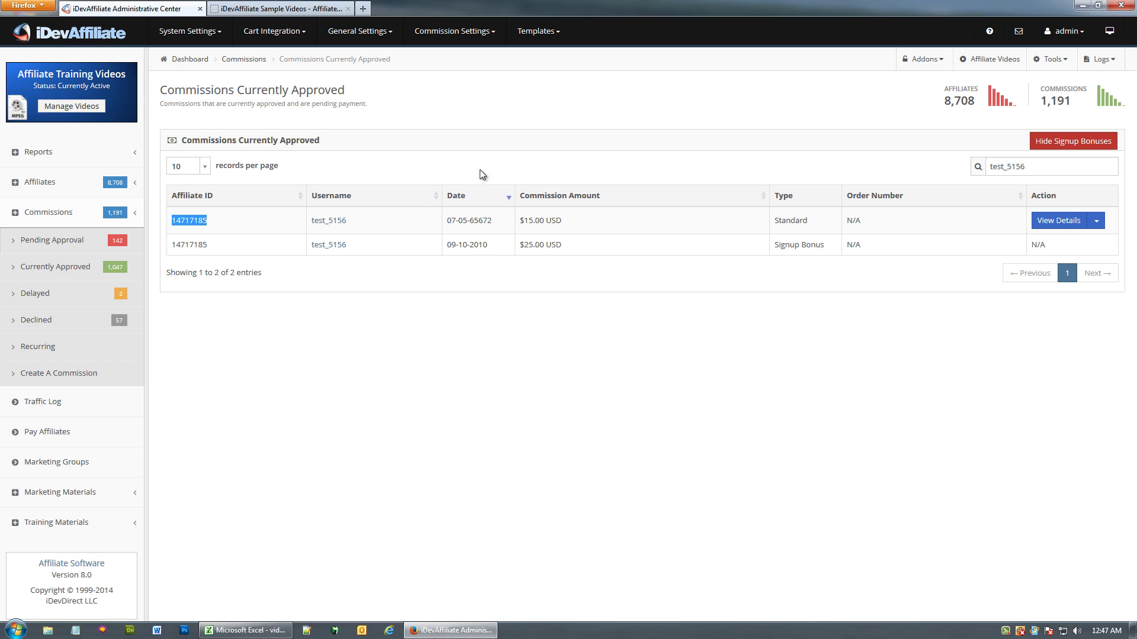
# Step: Clear the search, then view the details of the approved $30.00 commission of test_2986 and return to the list
pyautogui.click(959, 172)
pyautogui.hotkey('ctrl', 'a')
pyautogui.press('BackSpace')
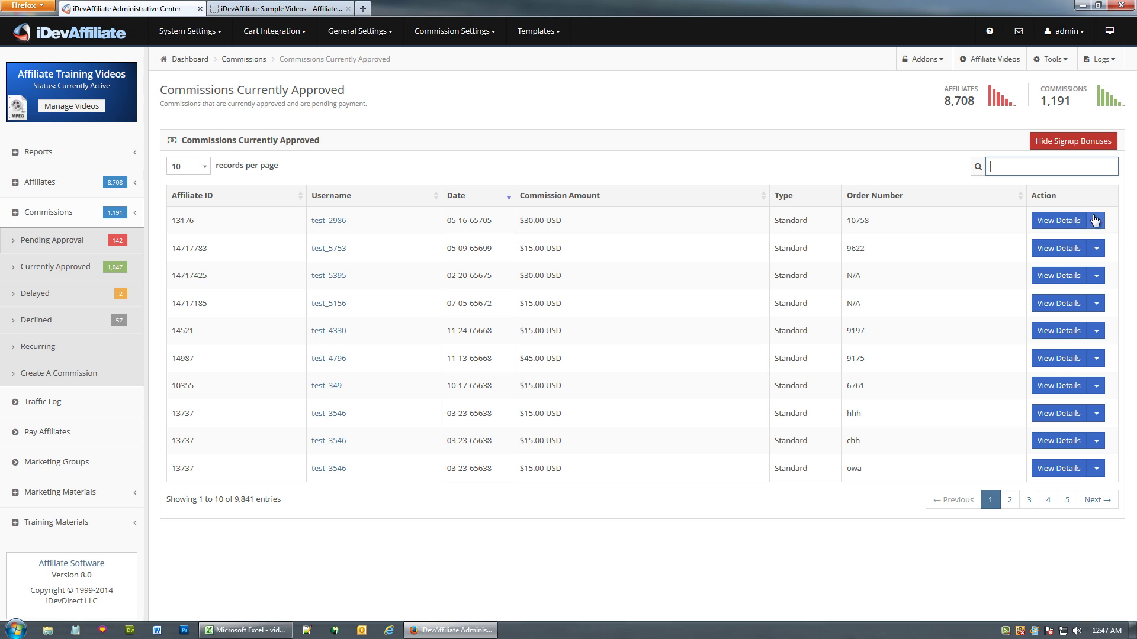
pyautogui.click(1073, 220)
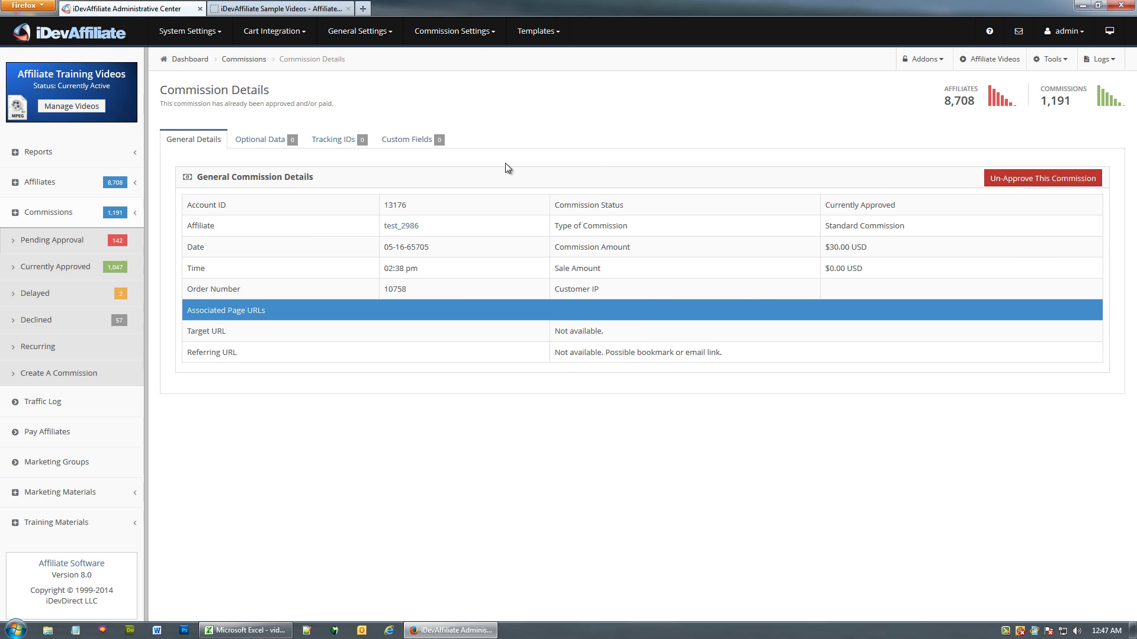
pyautogui.click(1046, 185)
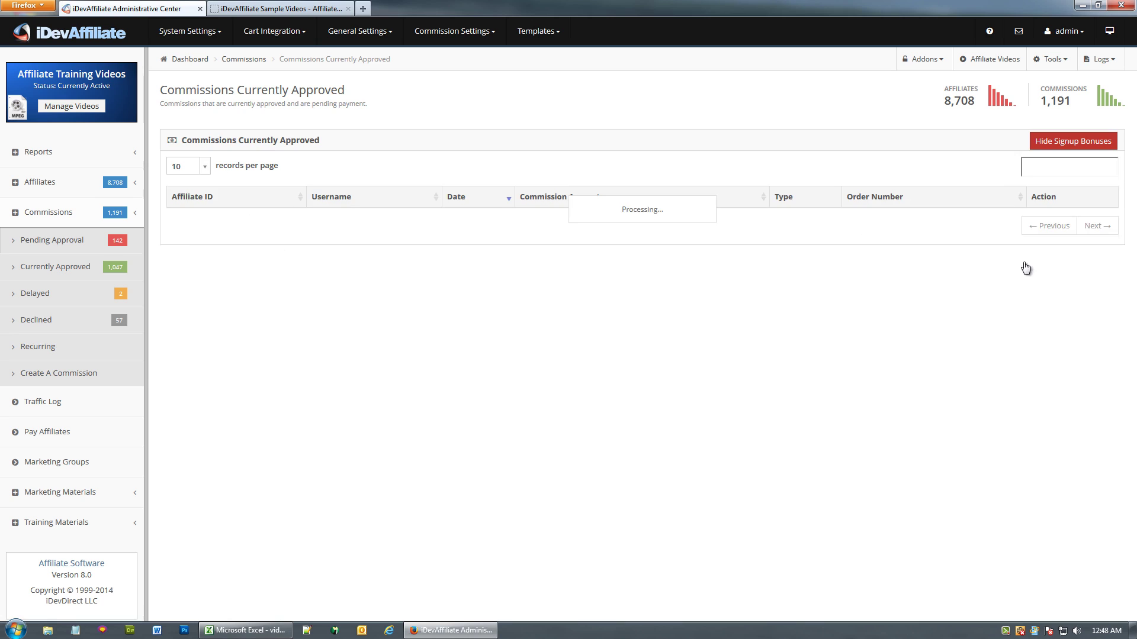
# Step: Show the un-approve option for the test_2986 commission, then sort the approved list by commission amount in ascending order
pyautogui.click(1096, 220)
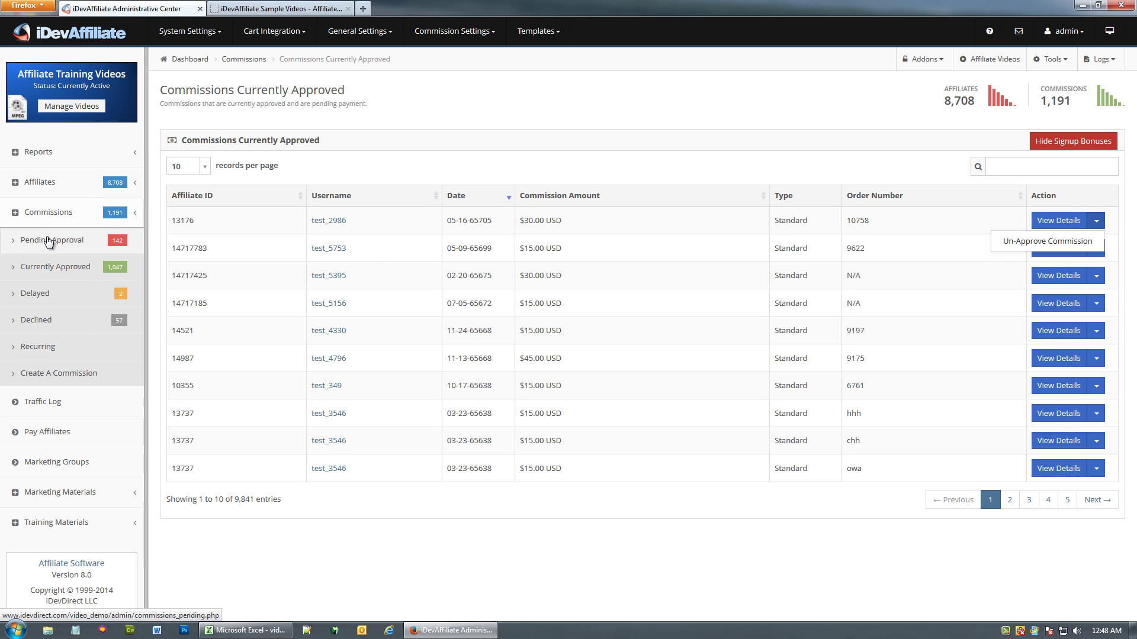
pyautogui.click(565, 196)
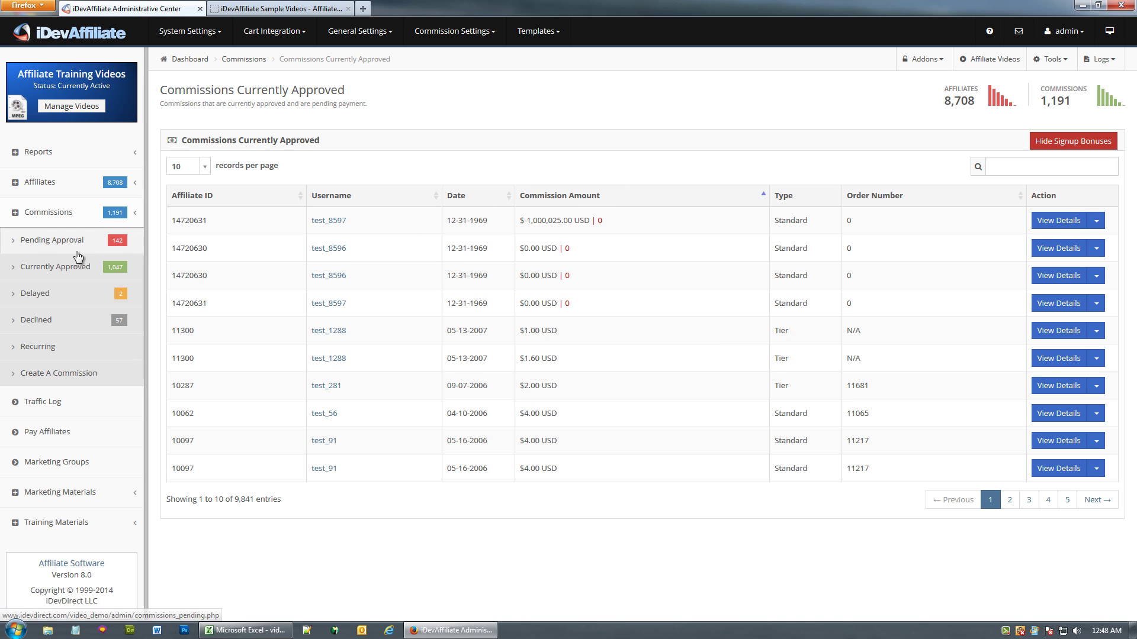
# Step: View the pending commissions, look at the affiliate payment options, and return to the pending list
pyautogui.click(52, 240)
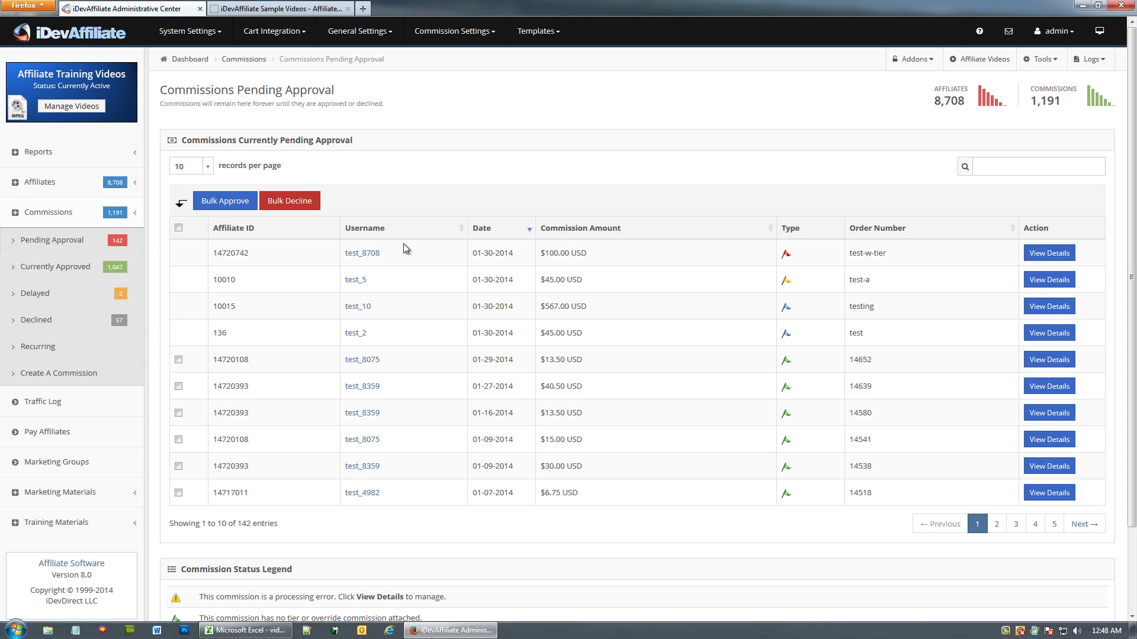
pyautogui.click(52, 436)
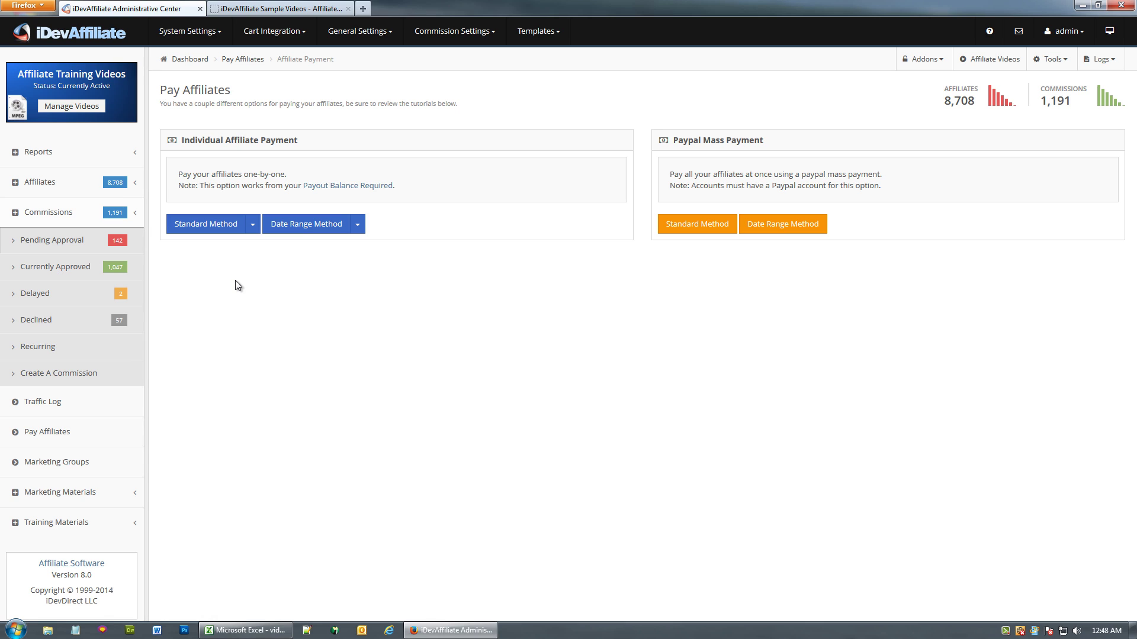
pyautogui.click(52, 241)
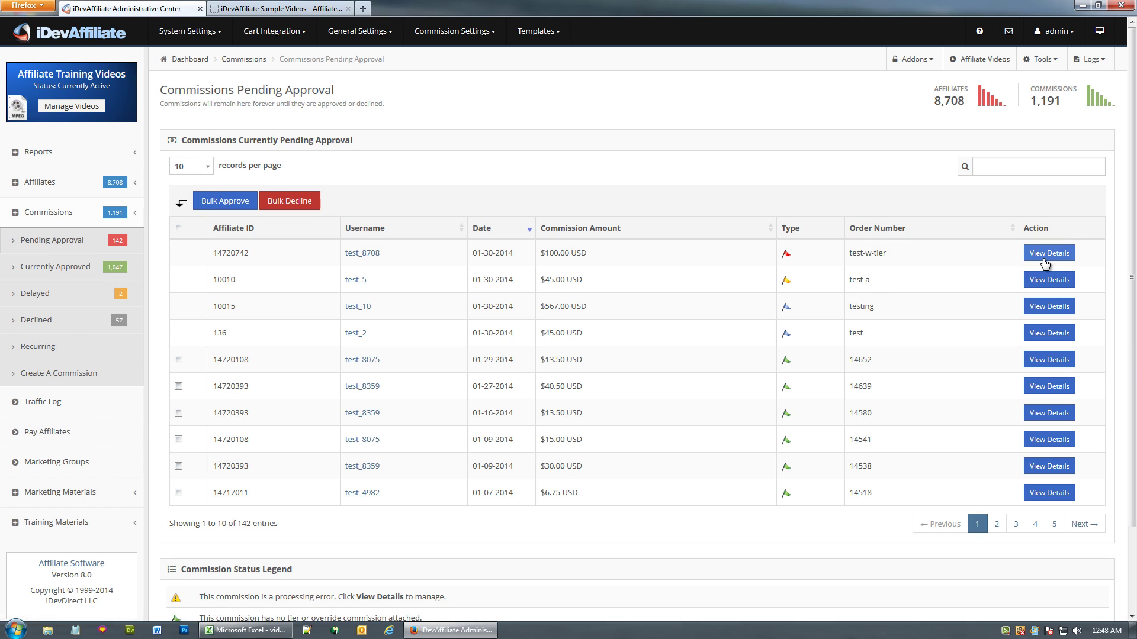
# Step: Decline test_10's pending $567.00 commission, then show its processing options among the declined commissions
pyautogui.click(74, 246)
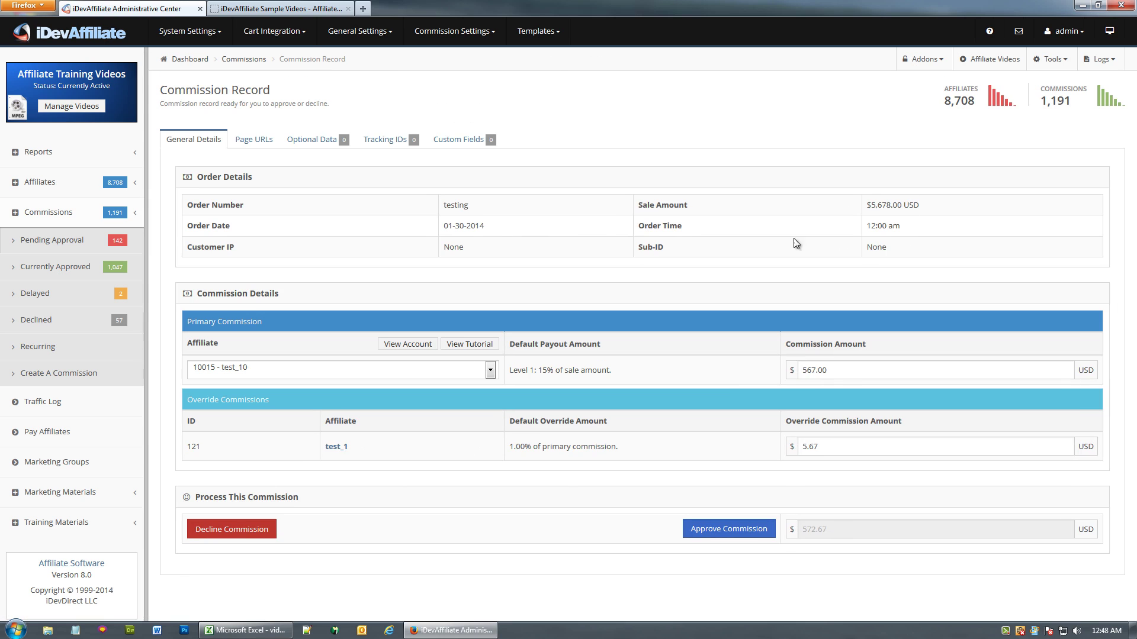
pyautogui.click(234, 527)
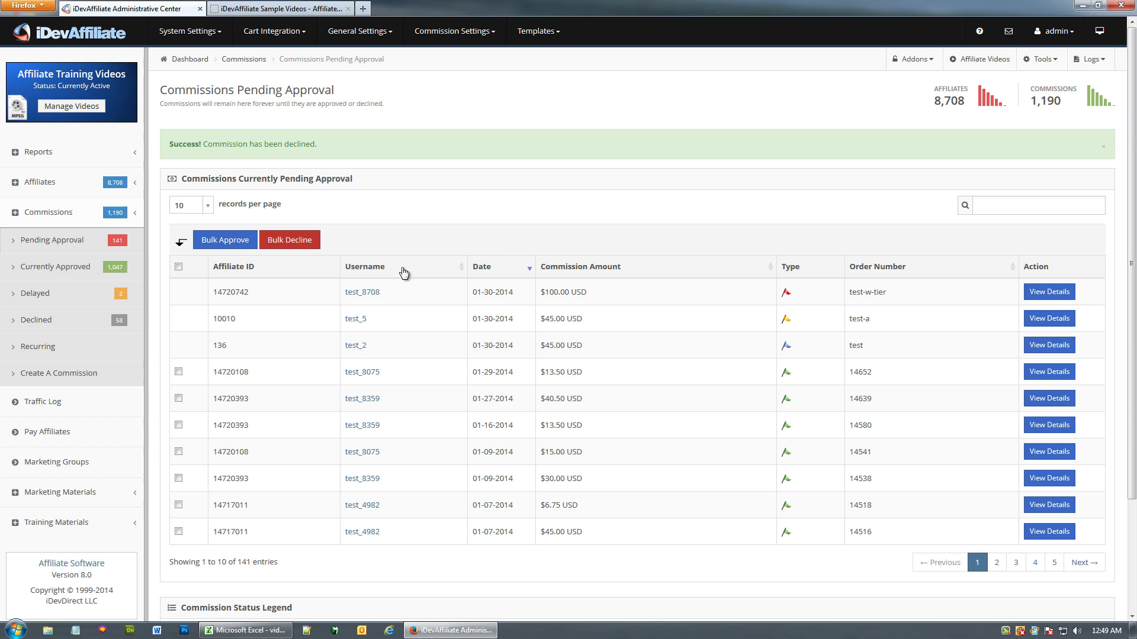
pyautogui.click(77, 320)
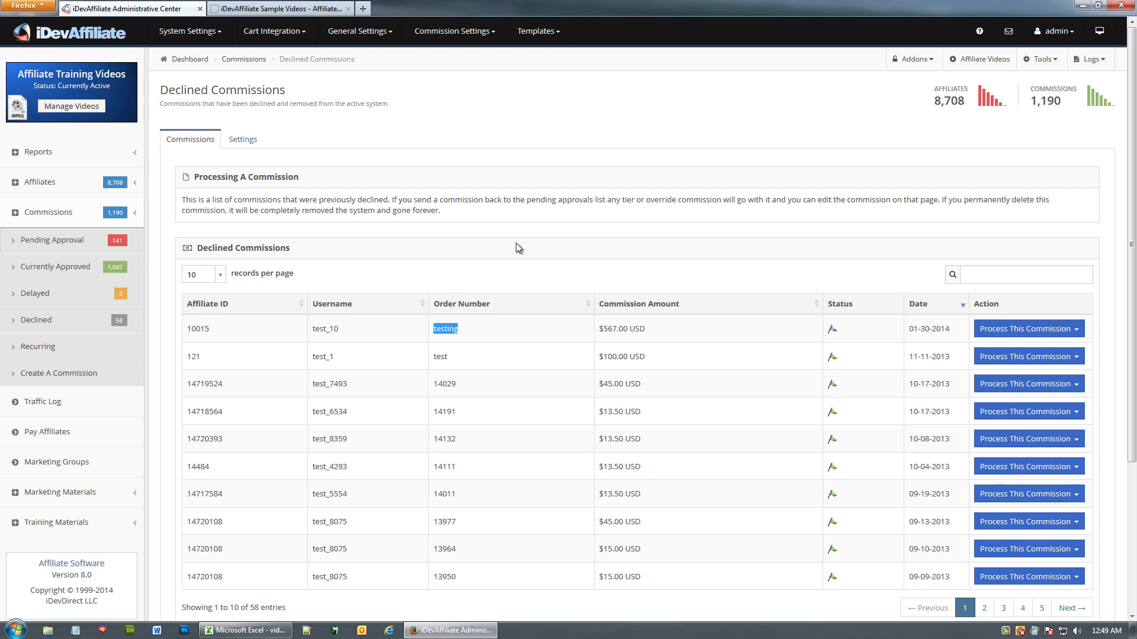
pyautogui.click(1020, 330)
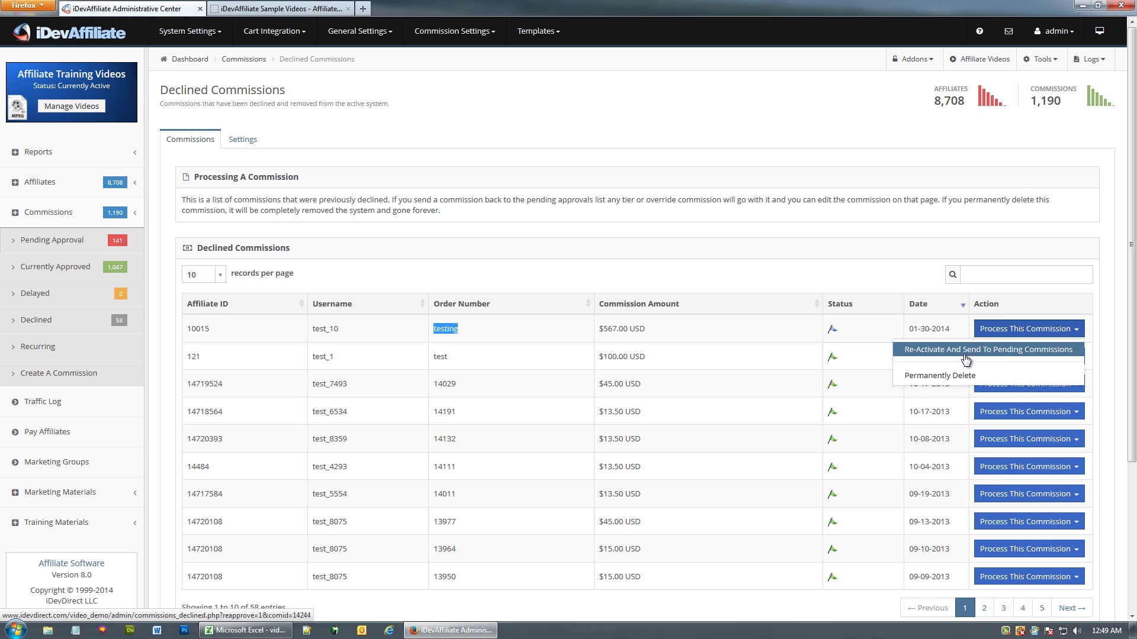
# Step: Change the Archive Deleted Commissions option in the declined commission settings and save it
pyautogui.click(245, 146)
pyautogui.click(423, 253)
pyautogui.click(439, 280)
pyautogui.click(243, 298)
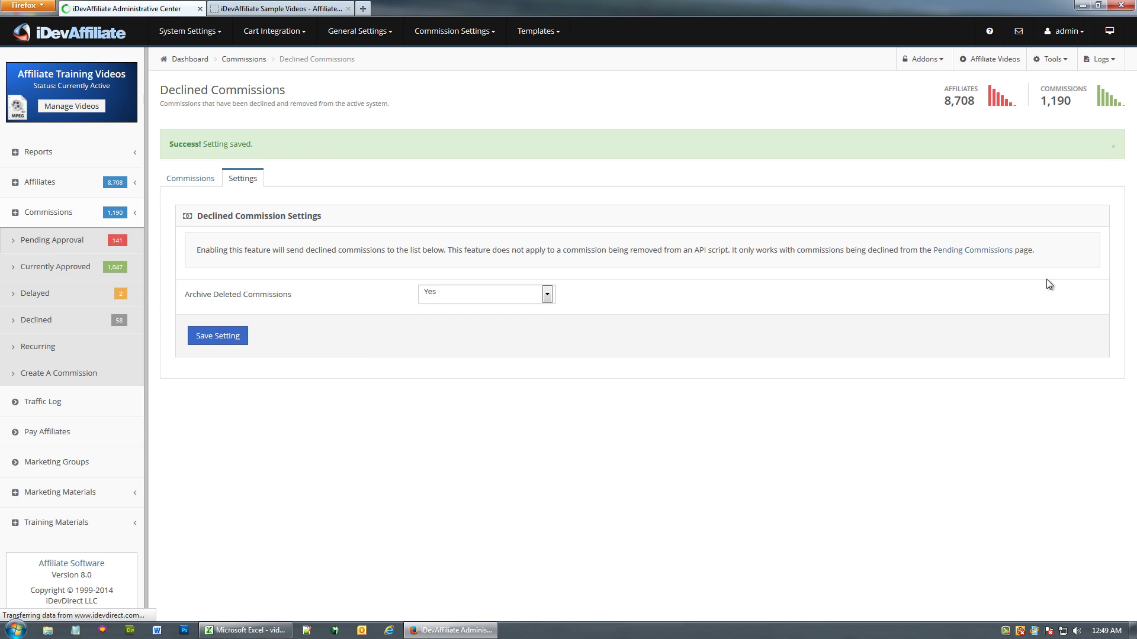
# Step: Decline test_8708's pending $100.00 commission with its attached tier, then check the declined commissions list
pyautogui.click(972, 249)
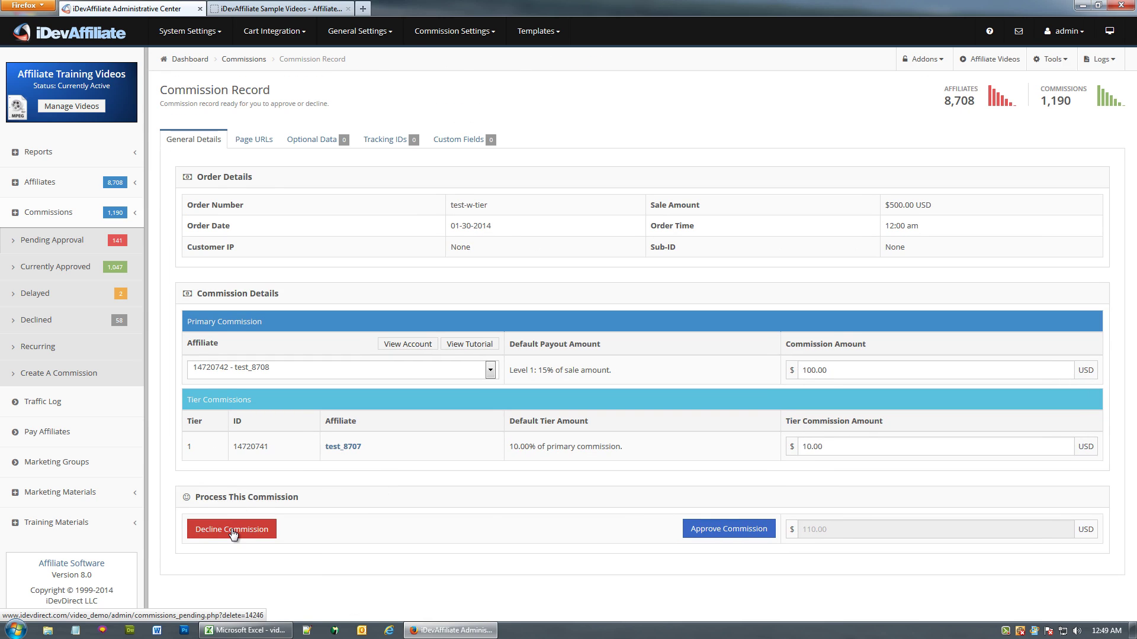
pyautogui.click(232, 531)
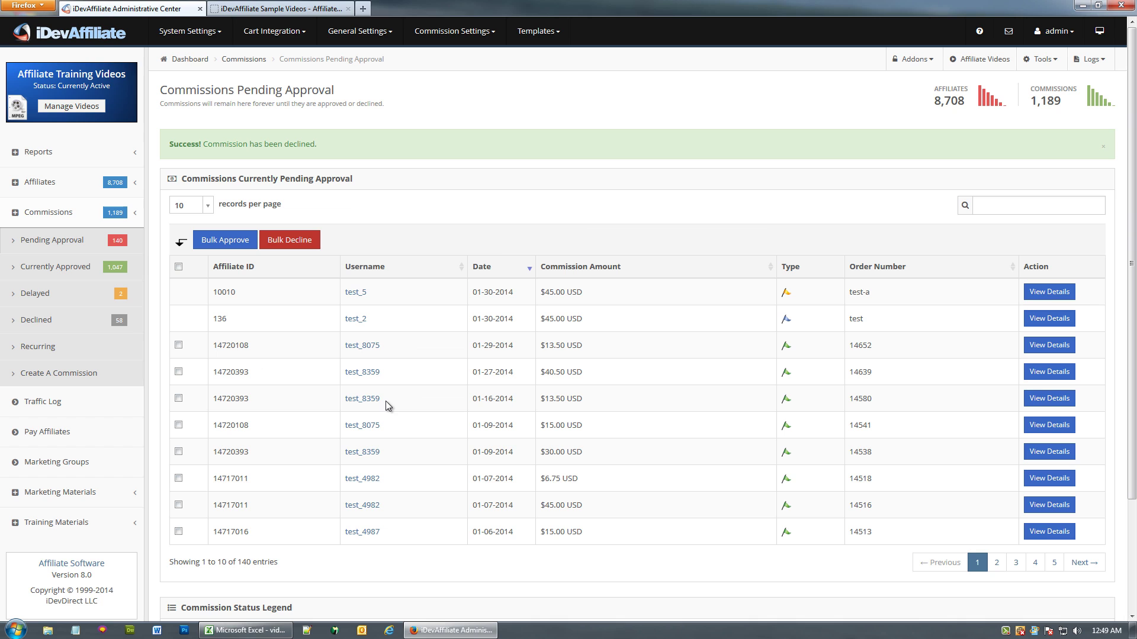
pyautogui.click(57, 327)
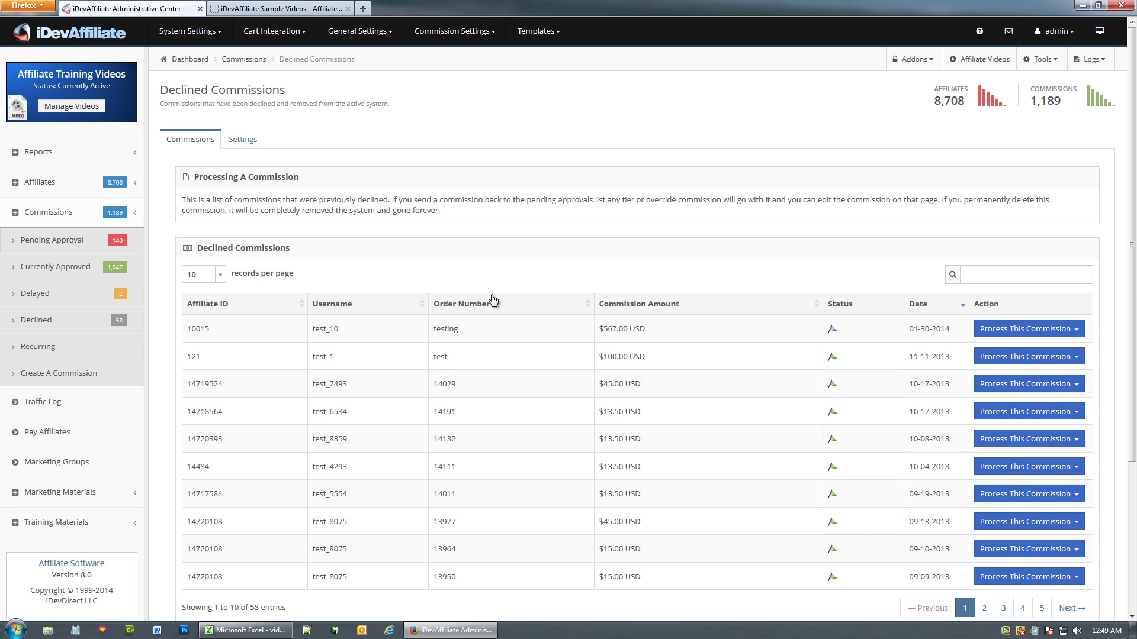
# Step: View the delayed commissions list, then set Enable Delayed Commissions to No and save the settings
pyautogui.click(62, 294)
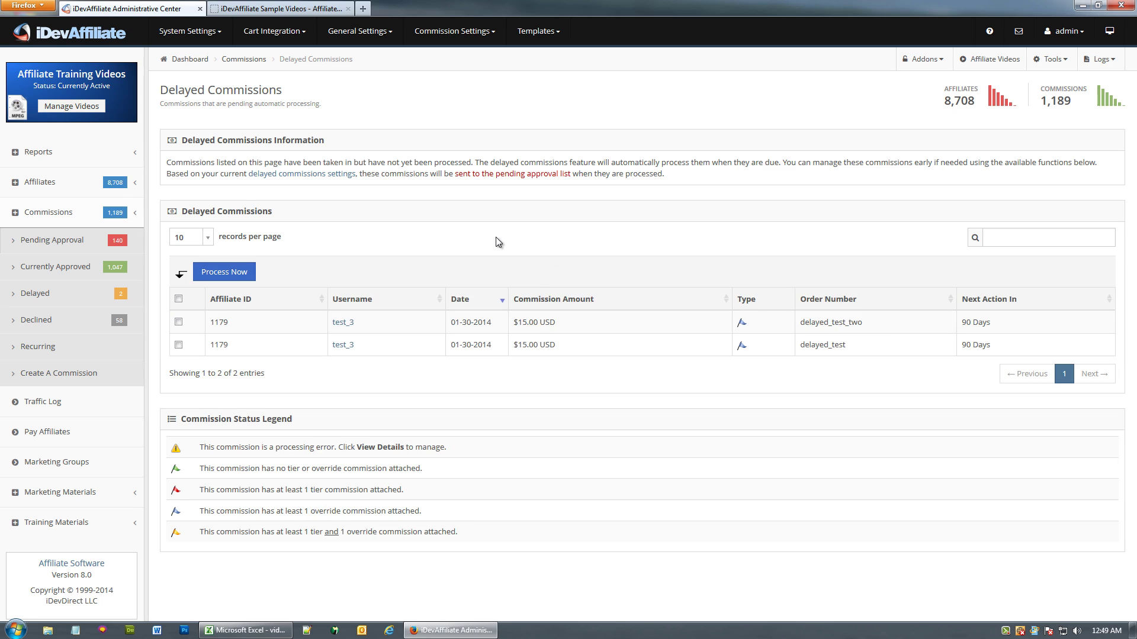
pyautogui.click(453, 31)
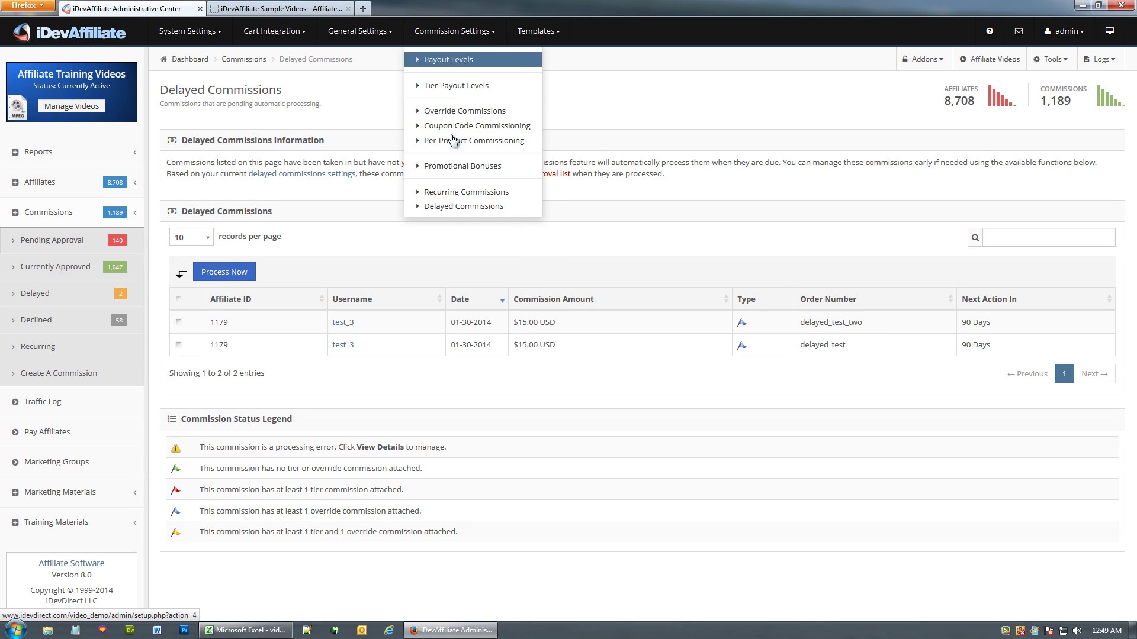
pyautogui.click(456, 207)
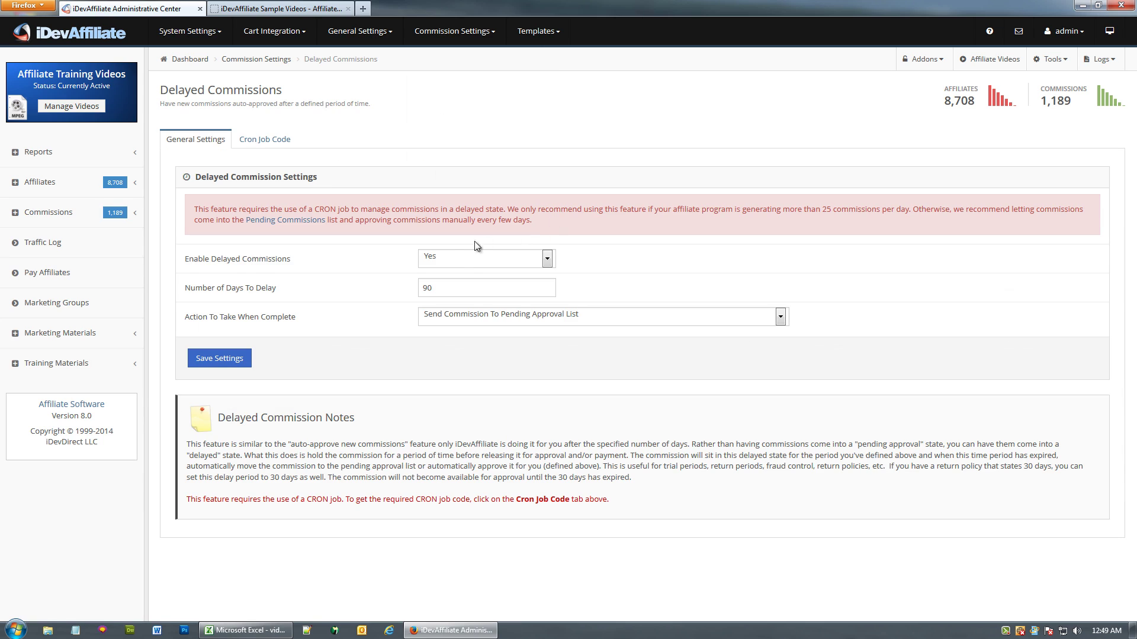
pyautogui.click(455, 259)
pyautogui.click(445, 285)
pyautogui.click(247, 357)
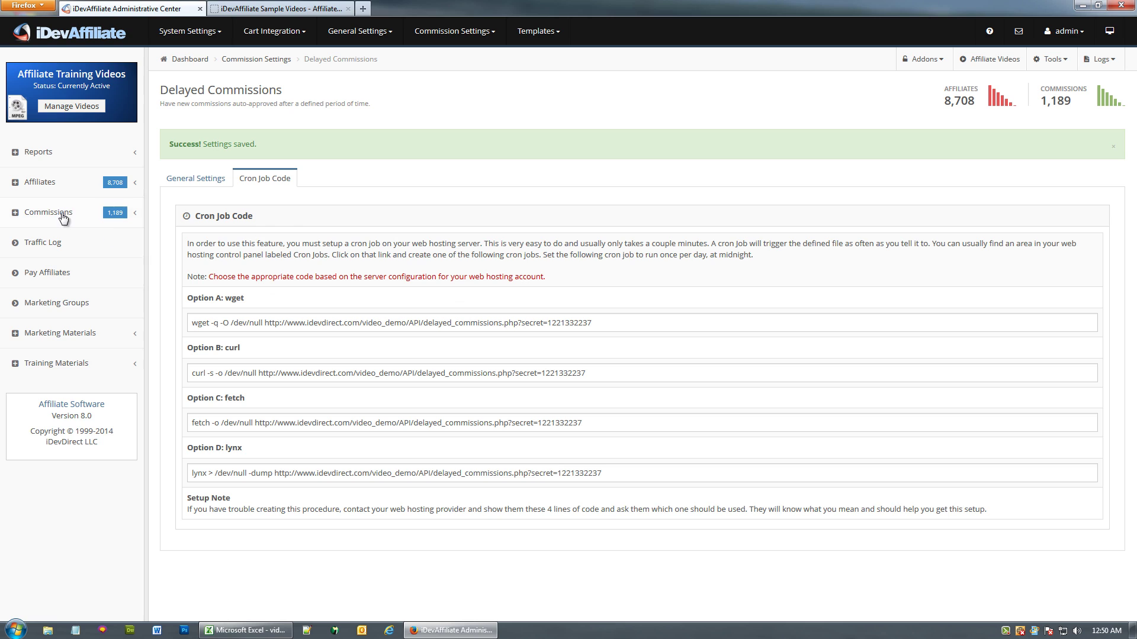
# Step: Revisit the delayed commissions, then examine the Number of Days To Delay and Action To Take When Complete options in their settings
pyautogui.click(63, 214)
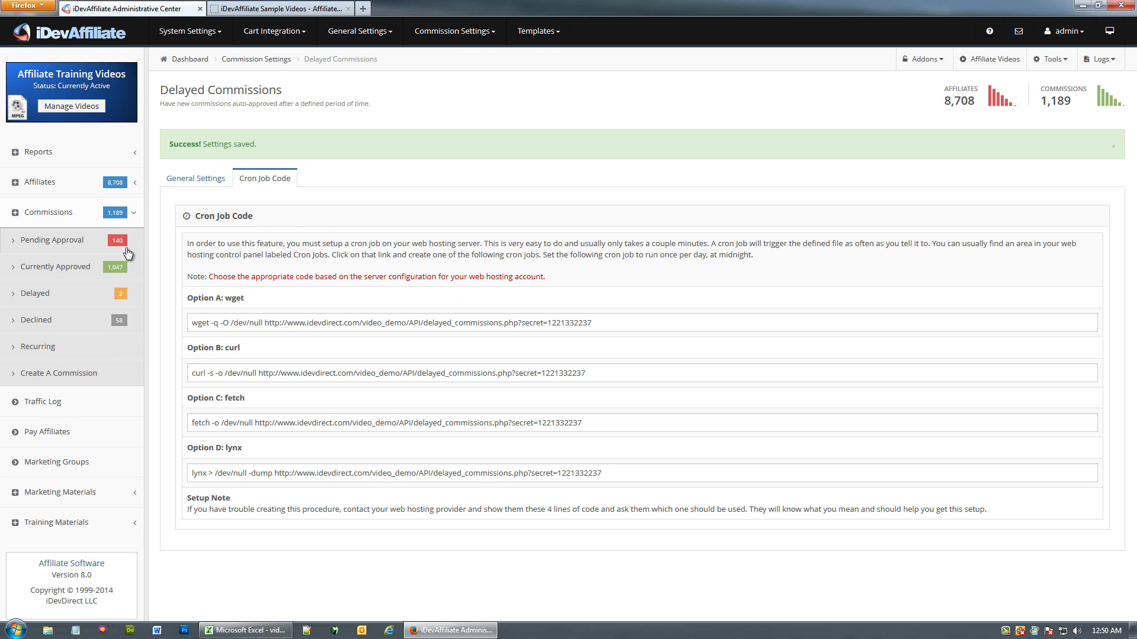
pyautogui.click(68, 298)
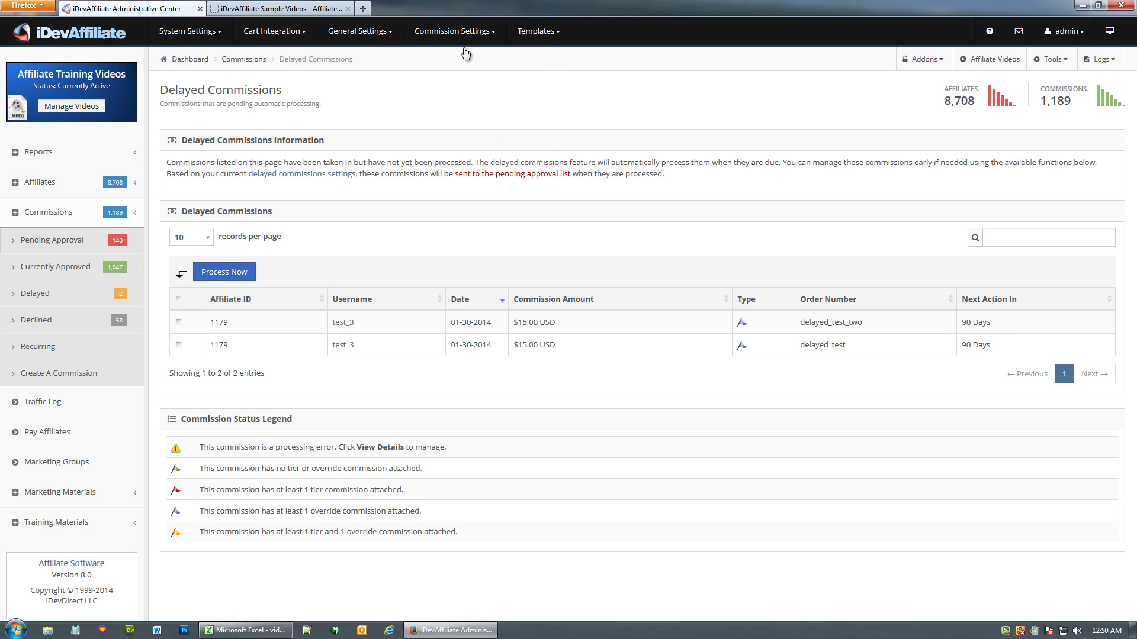
pyautogui.click(454, 31)
pyautogui.click(473, 208)
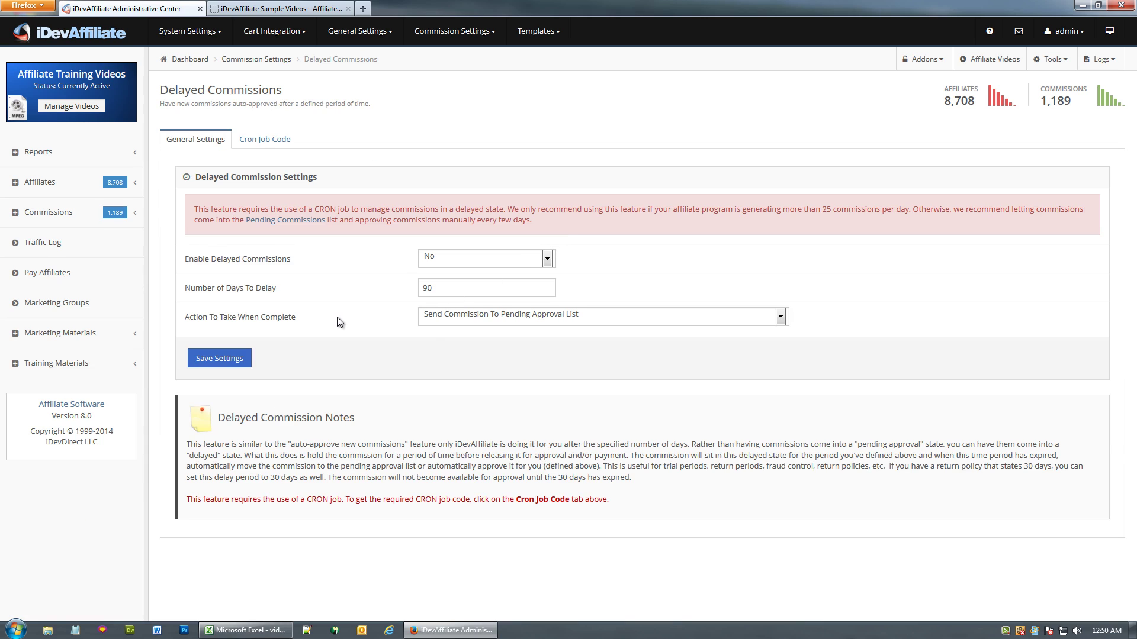
pyautogui.moveTo(280, 288); pyautogui.dragTo(215, 289)
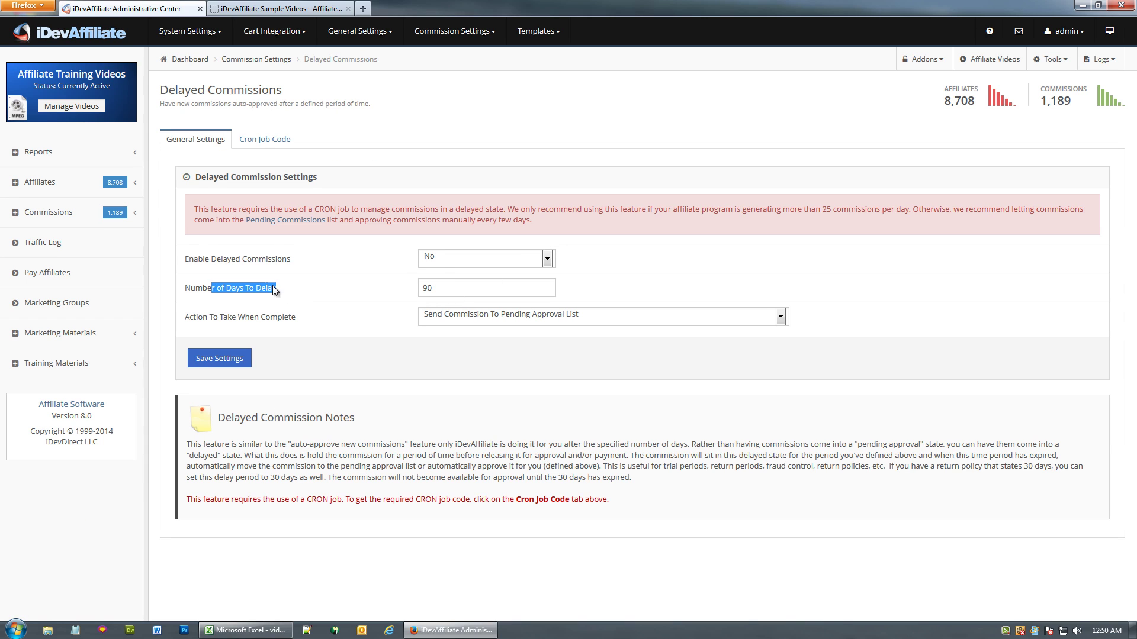
pyautogui.doubleClick(437, 287)
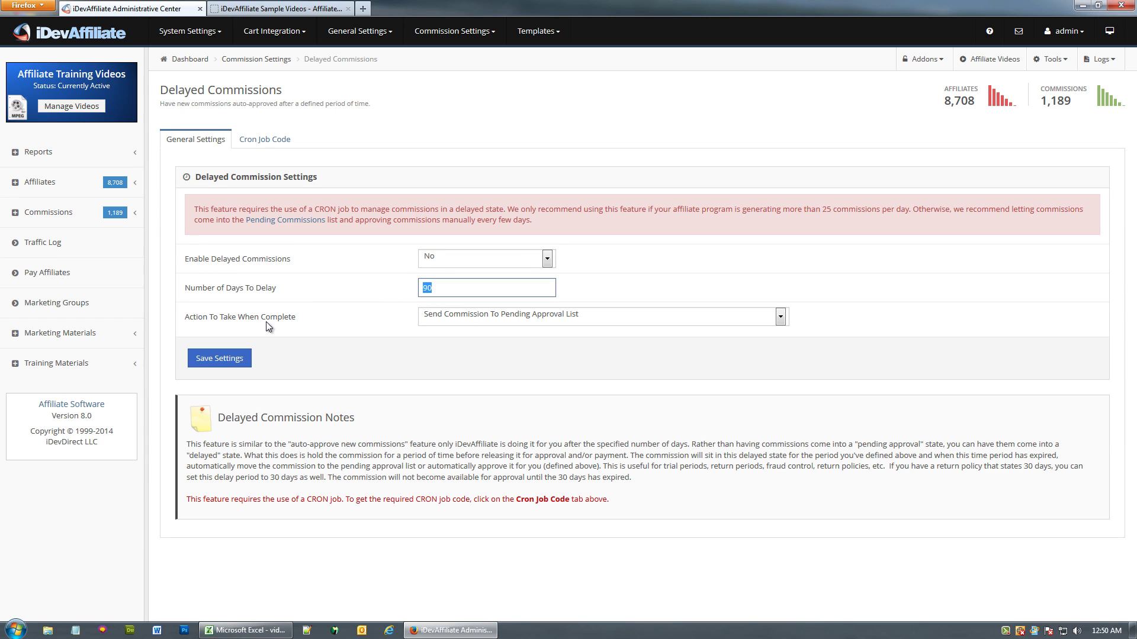
pyautogui.click(595, 321)
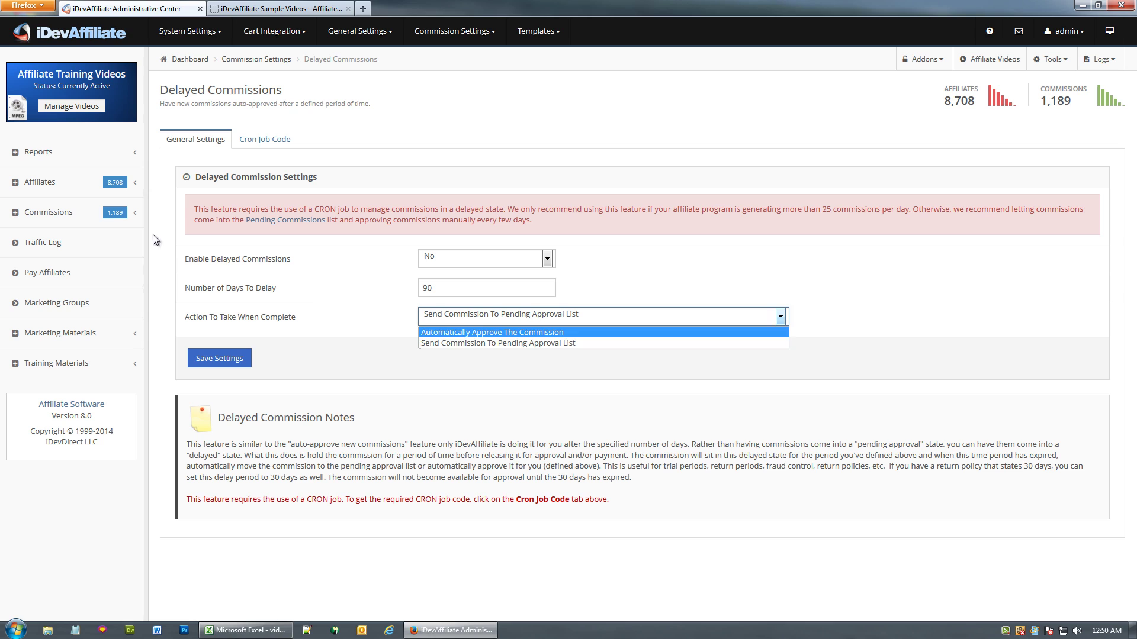
pyautogui.click(419, 321)
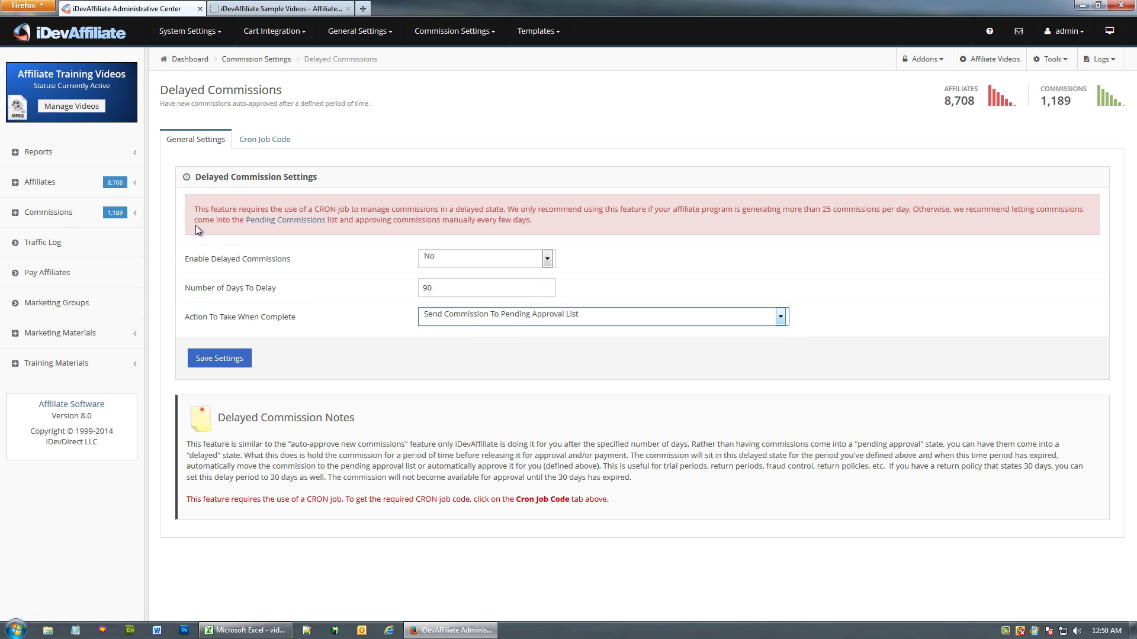
# Step: View the delayed commissions and the pending commissions, then reopen the delayed commission settings
pyautogui.click(54, 219)
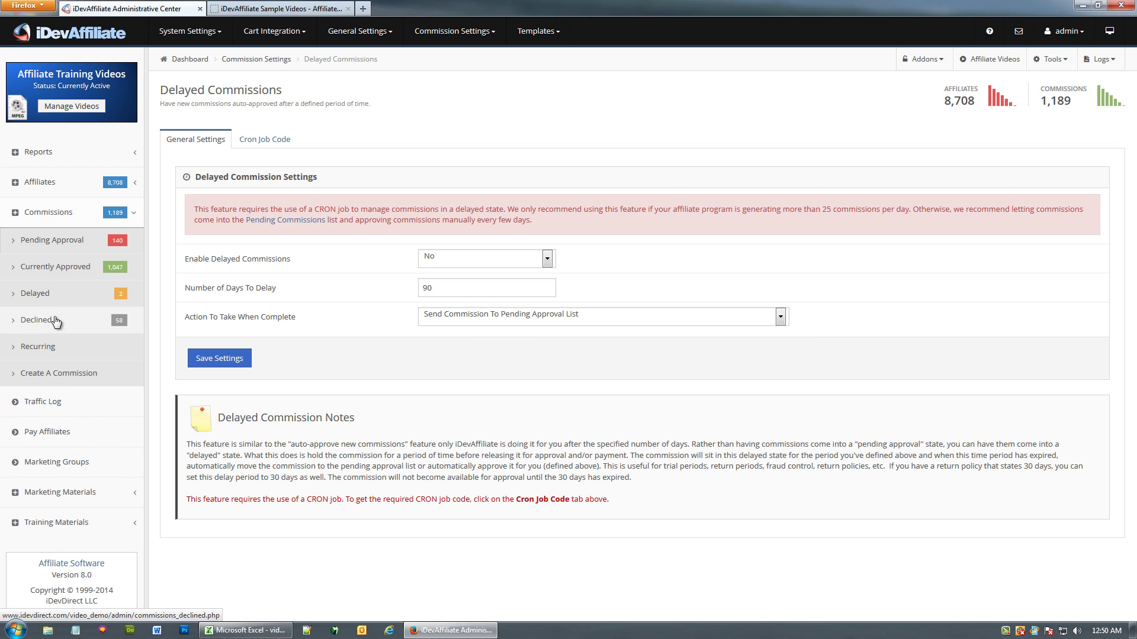
pyautogui.click(47, 295)
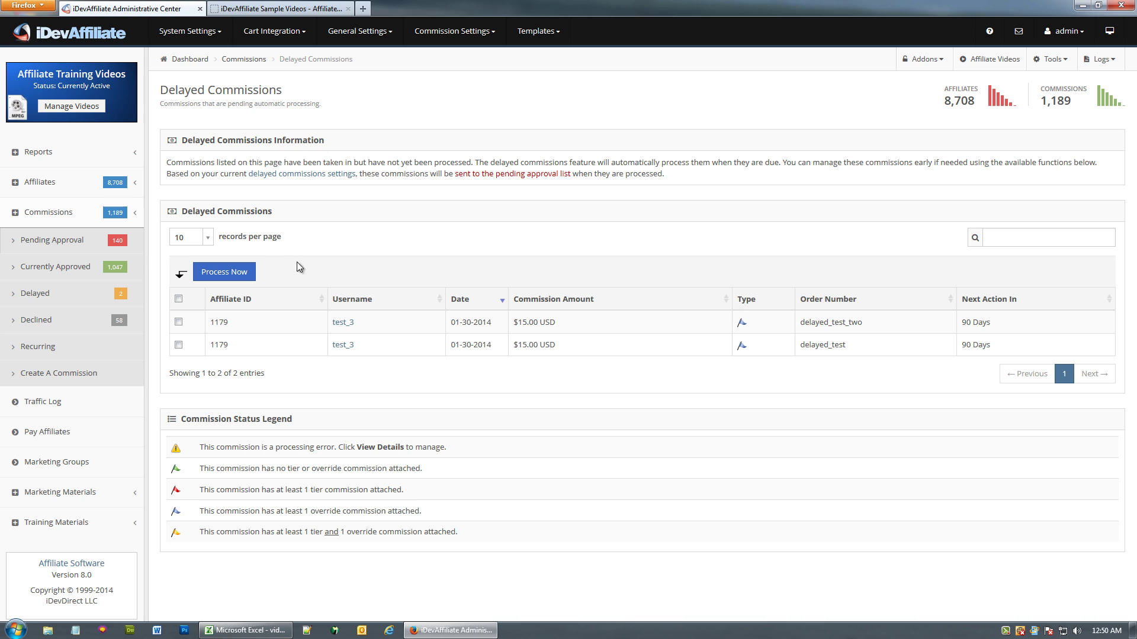
pyautogui.click(93, 246)
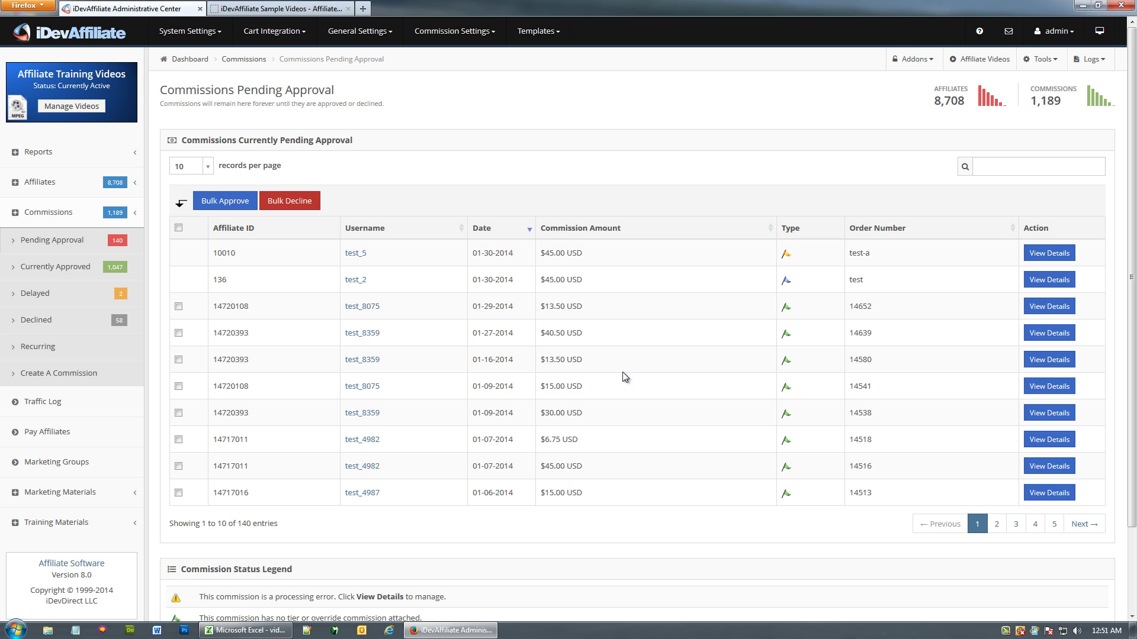
pyautogui.click(455, 31)
pyautogui.click(454, 206)
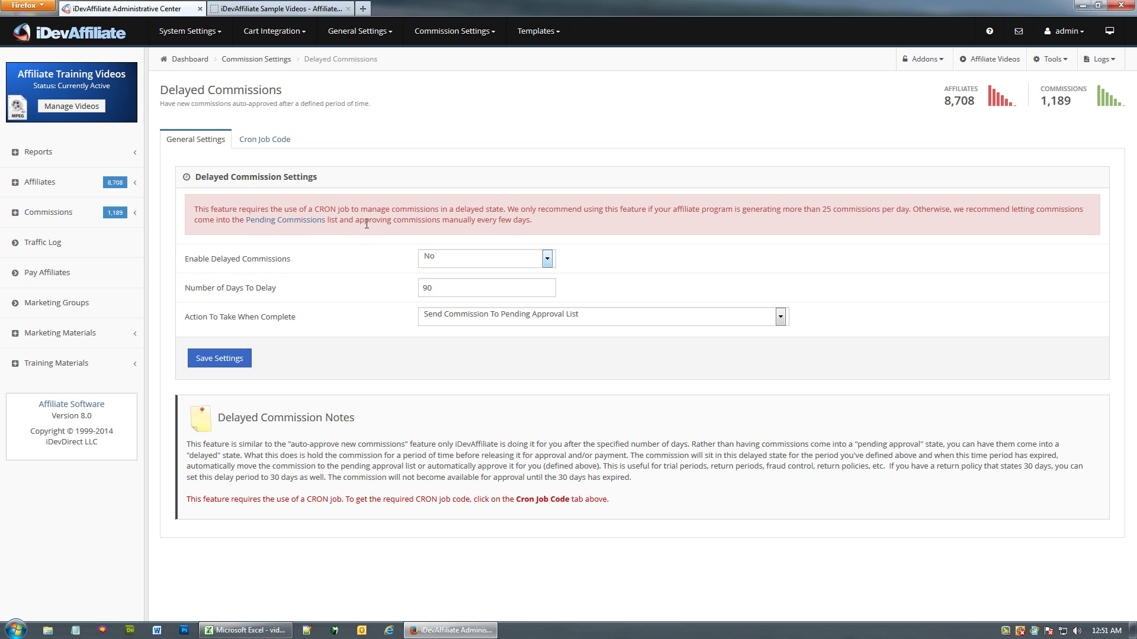
# Step: View the recurring commissions list, then open the form for manually creating a commission
pyautogui.click(59, 213)
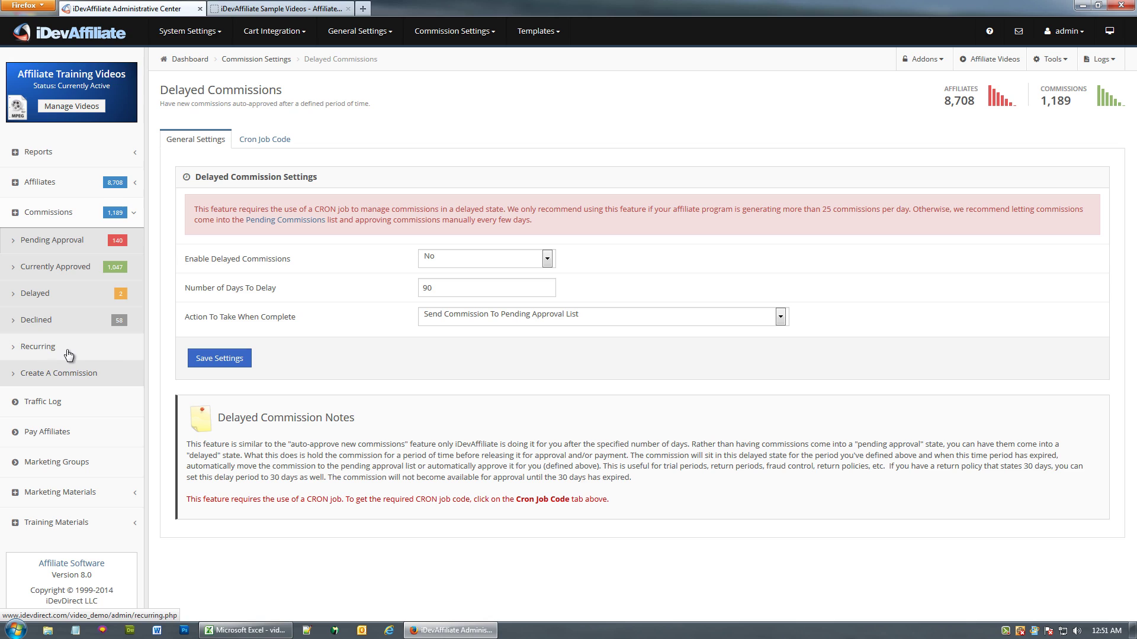
pyautogui.click(68, 352)
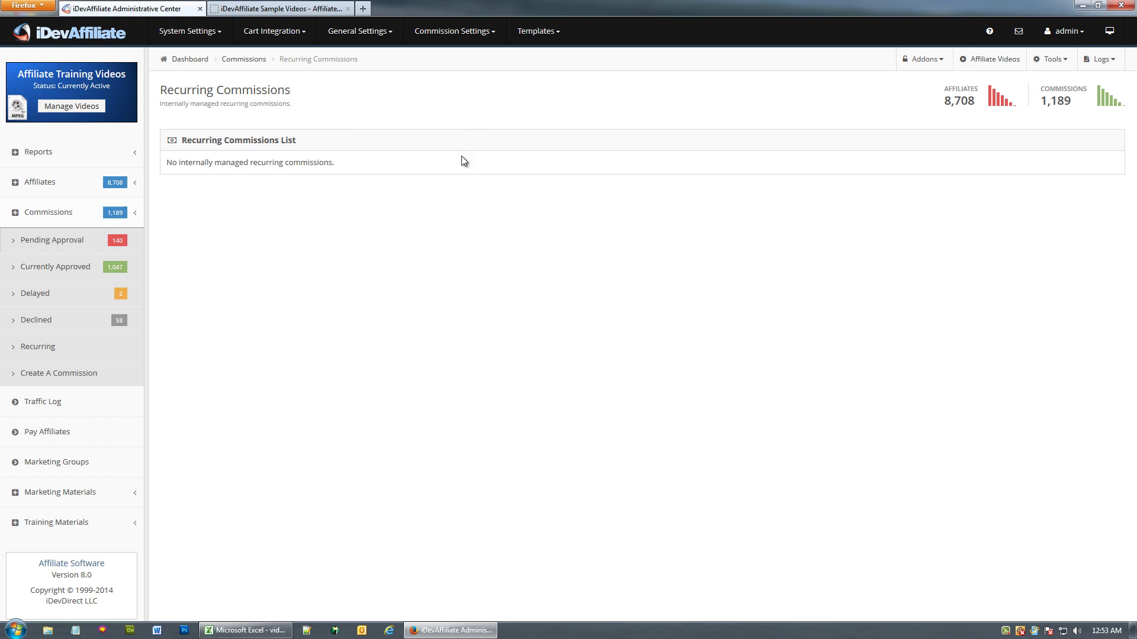
pyautogui.click(67, 380)
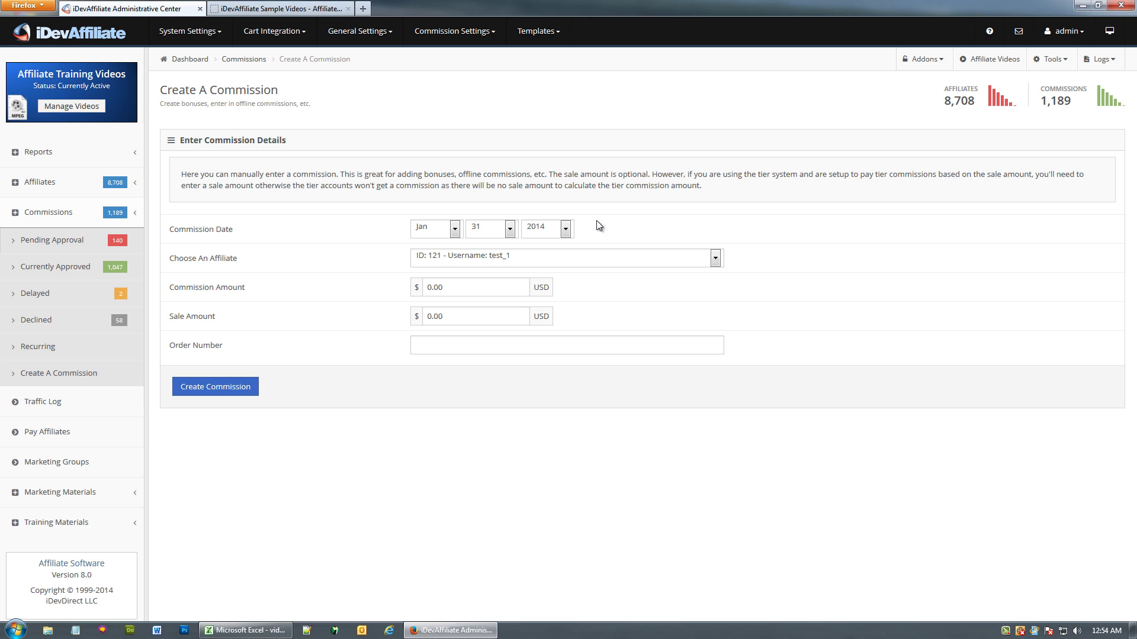
# Step: Examine the commission amount and order number fields and the affiliate choices in the commission form
pyautogui.click(426, 287)
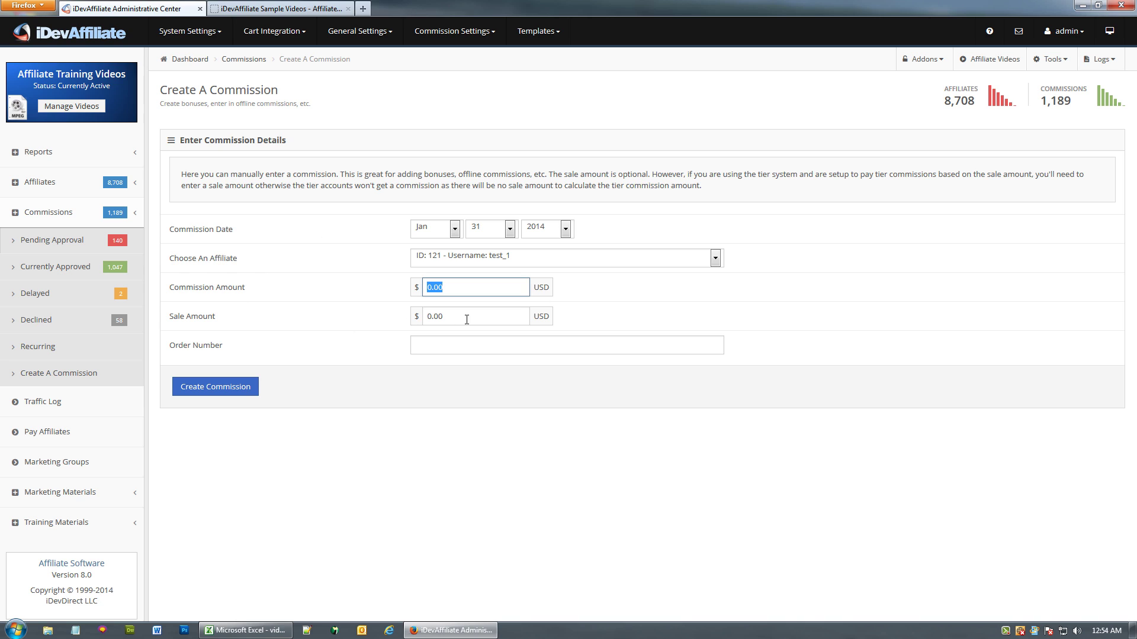
pyautogui.click(456, 344)
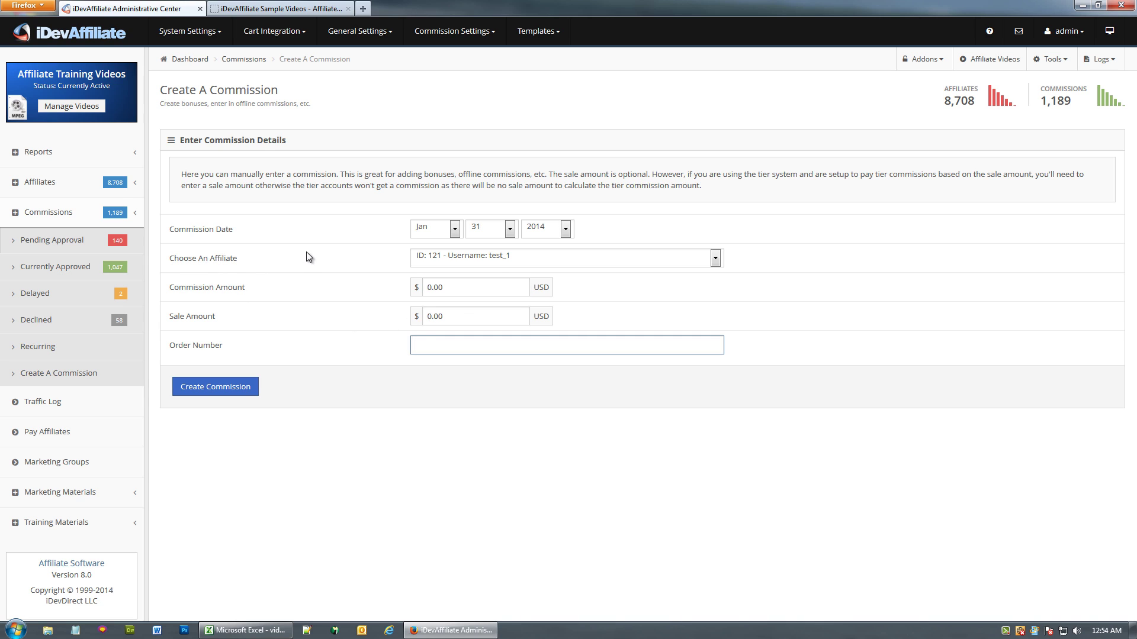
pyautogui.click(496, 257)
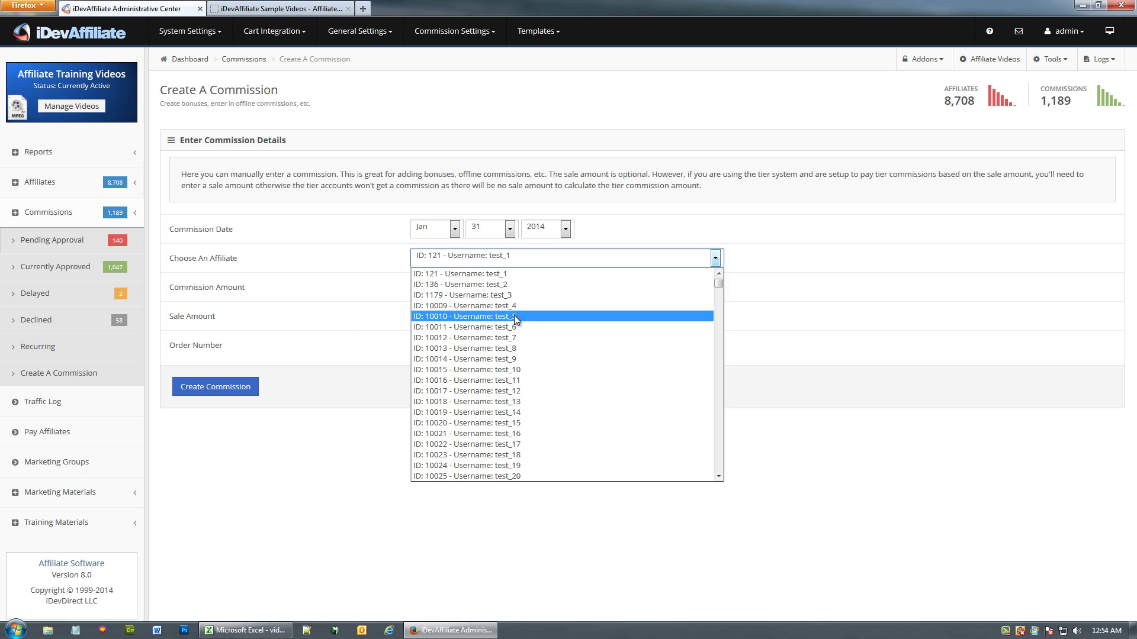
pyautogui.click(369, 285)
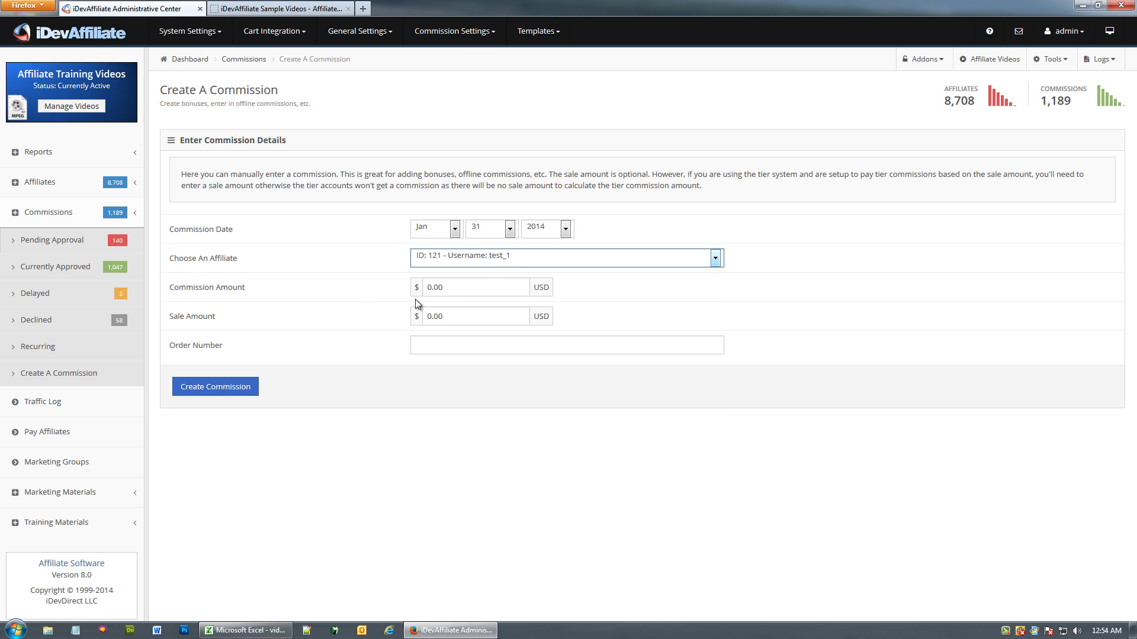
# Step: Create a commission for affiliate test_4 with a commission amount of 50 USD, a sale amount of 125 USD and manual_test as the order number
pyautogui.click(496, 258)
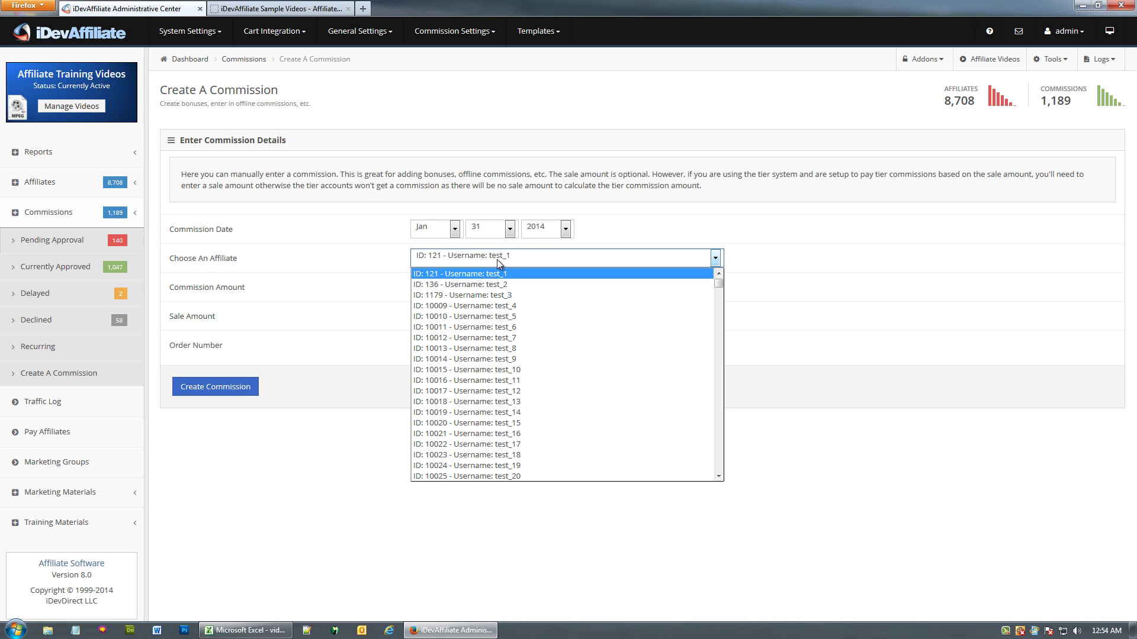
pyautogui.click(490, 306)
pyautogui.doubleClick(440, 286)
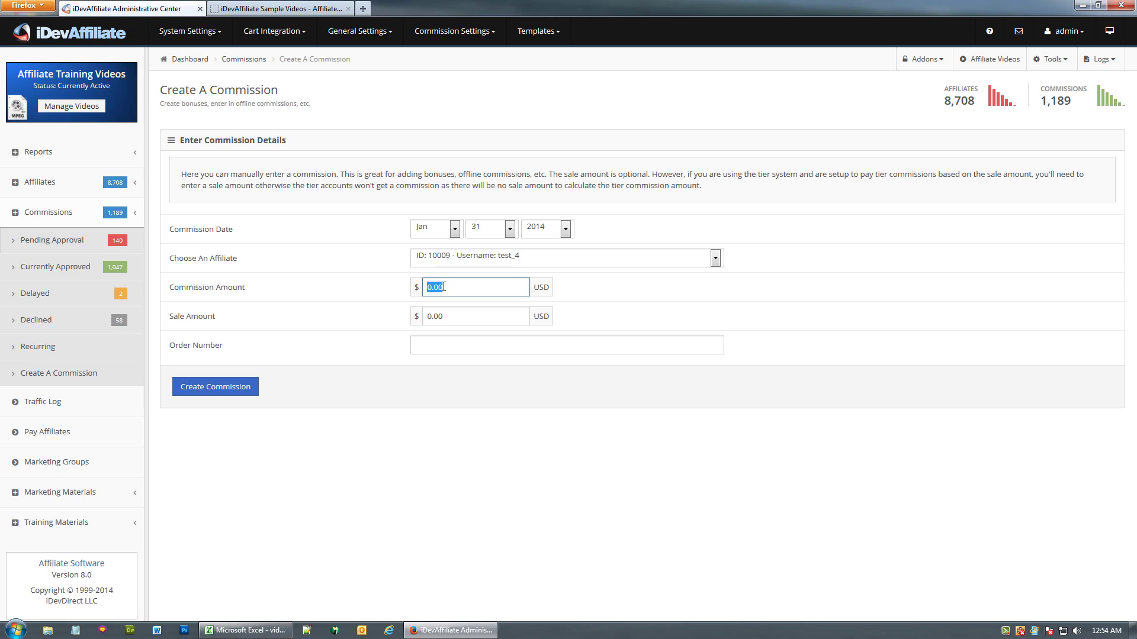
pyautogui.write('50')
pyautogui.press('Tab')
pyautogui.write('125')
pyautogui.click(436, 339)
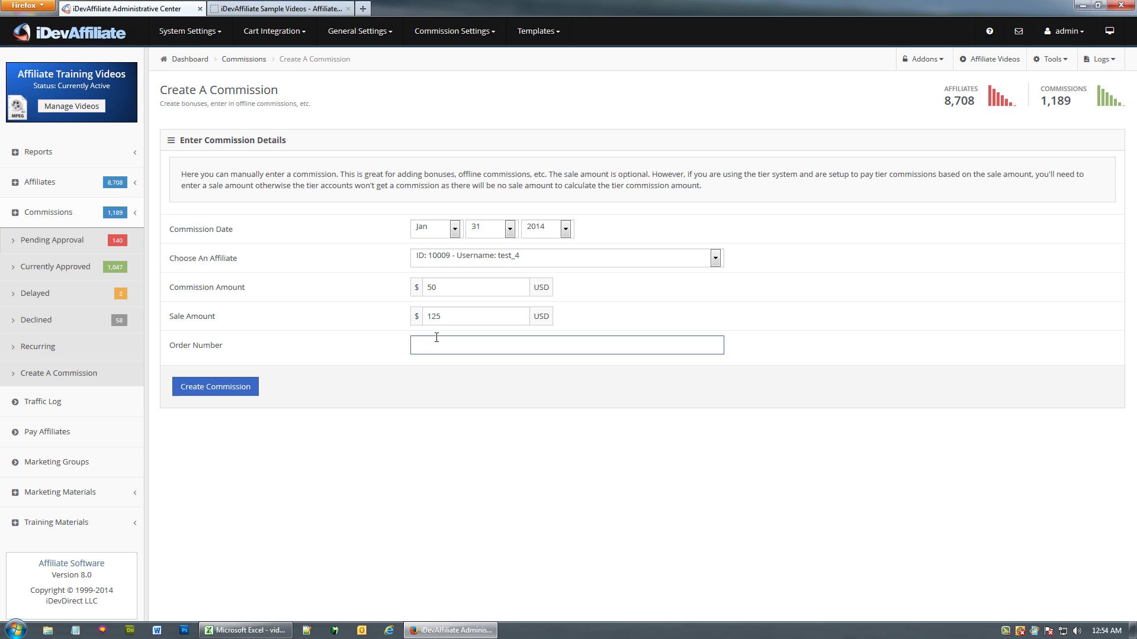
pyautogui.write('manual_test')
pyautogui.press('Return')
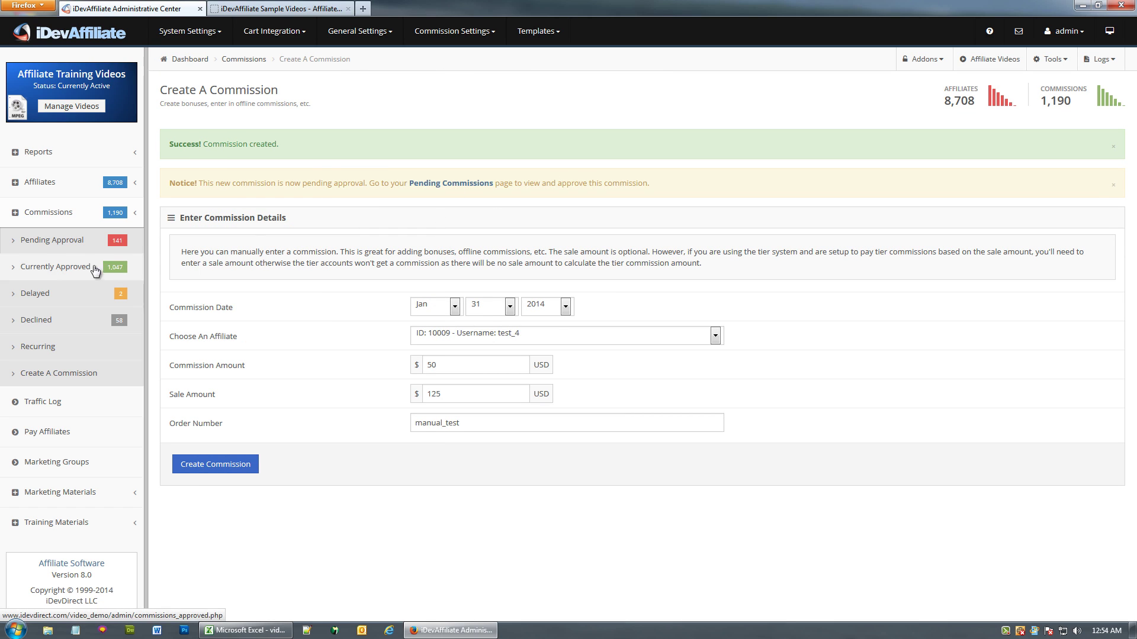
# Step: Find the manual_test commission among those pending approval, then open its details and examine the sale amount
pyautogui.click(62, 241)
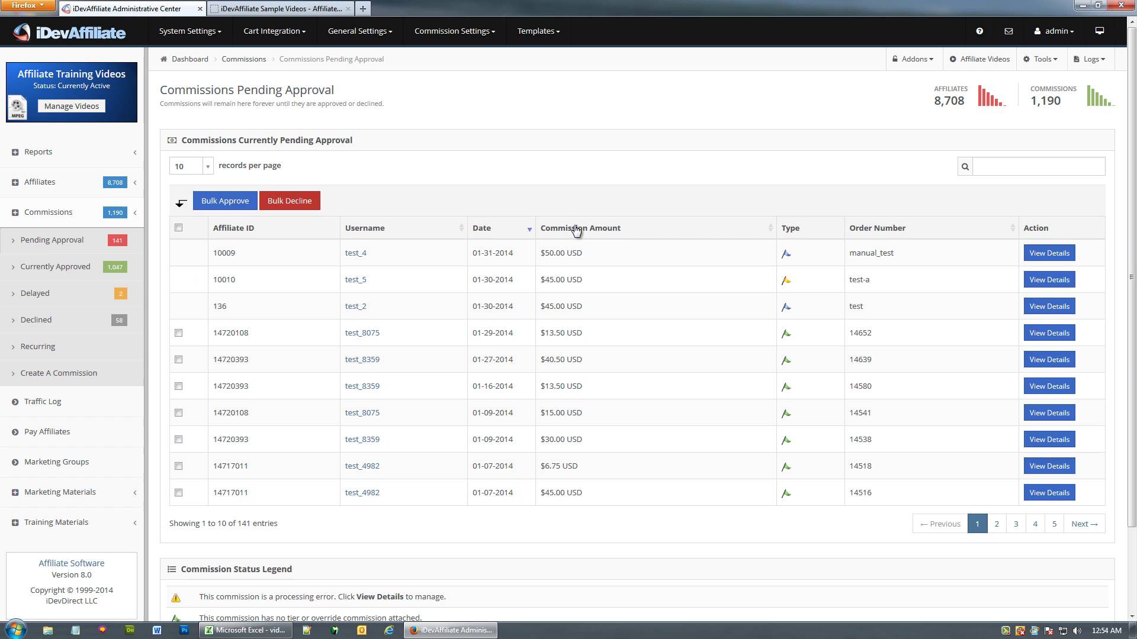
pyautogui.moveTo(895, 253); pyautogui.dragTo(846, 255)
pyautogui.moveTo(583, 254); pyautogui.dragTo(540, 254)
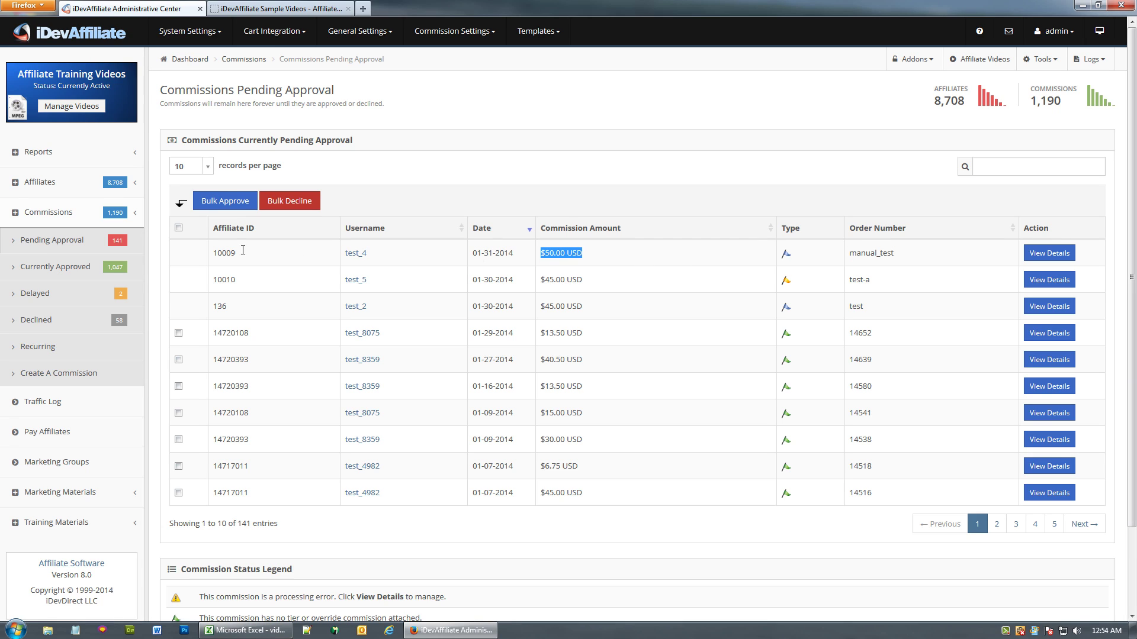
pyautogui.click(1049, 253)
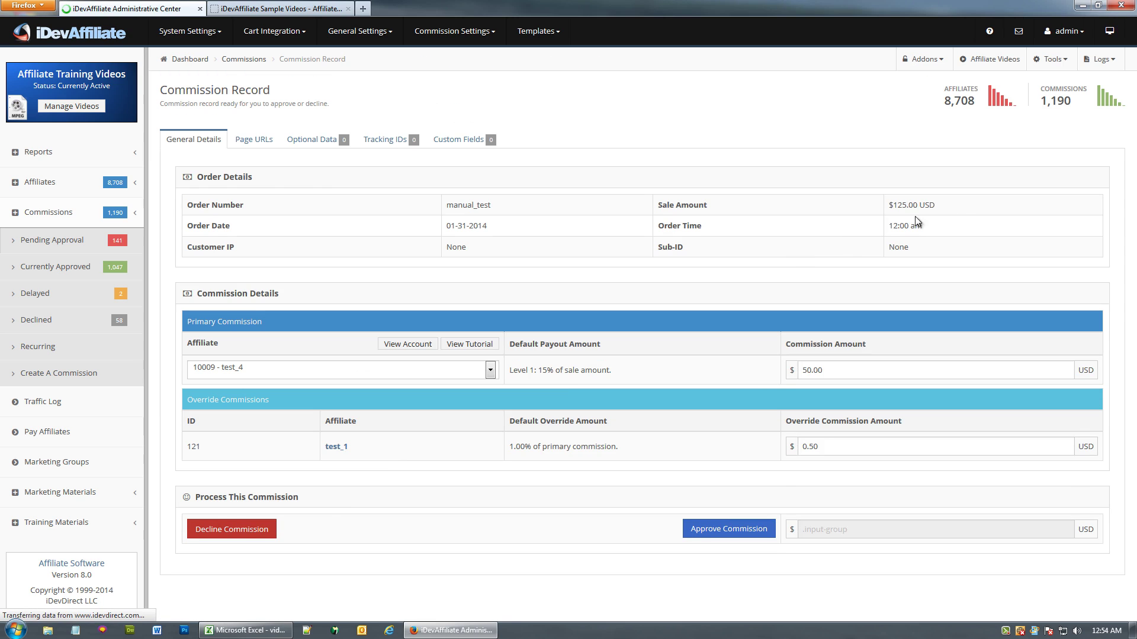
pyautogui.moveTo(957, 206); pyautogui.dragTo(888, 208)
pyautogui.click(719, 326)
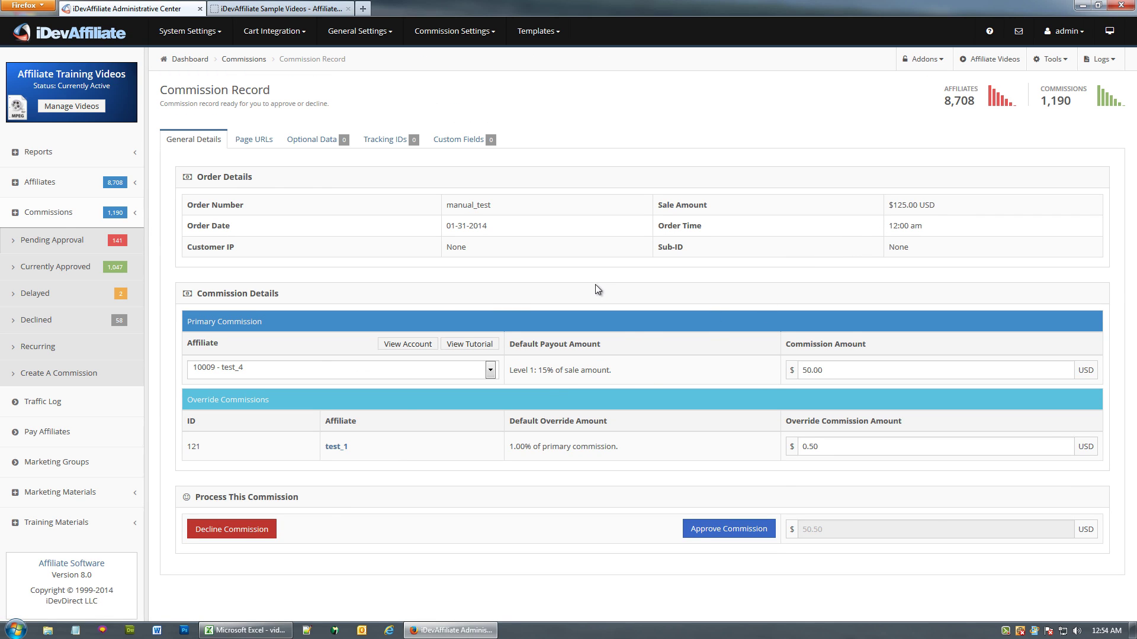